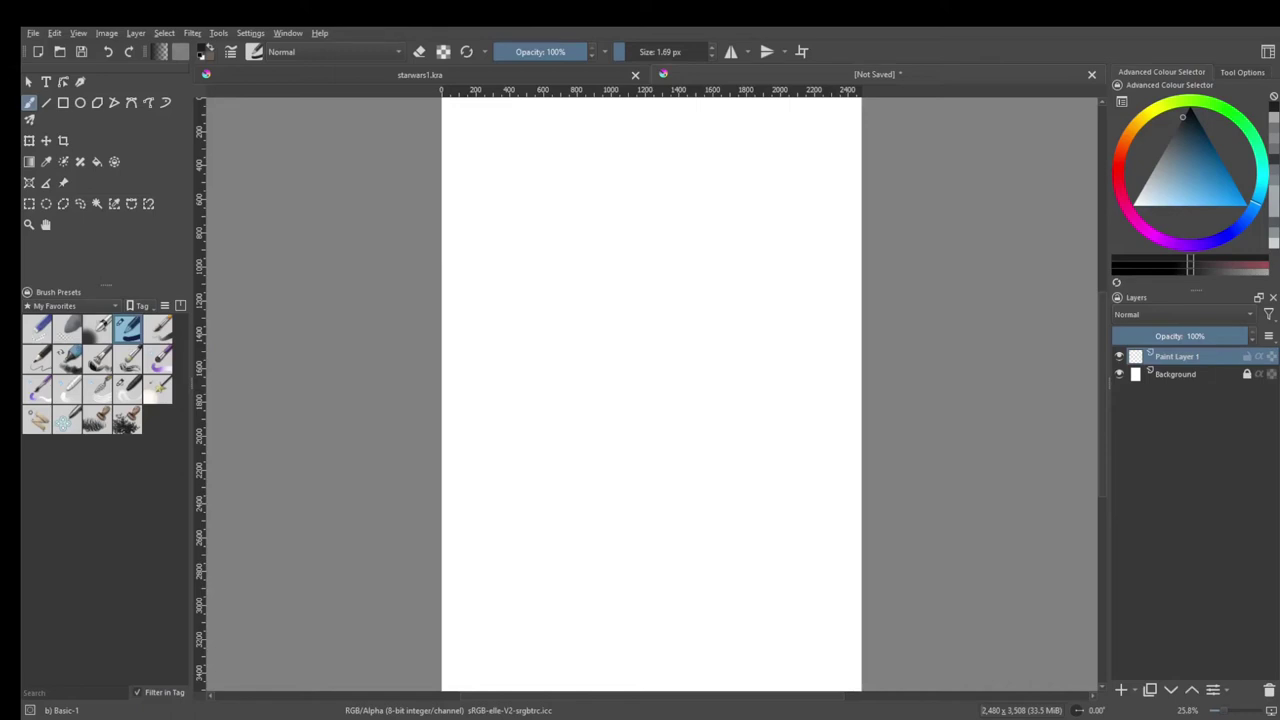
Step: Pick a tan paint colour on the colour triangle
click(1138, 131)
click(1190, 168)
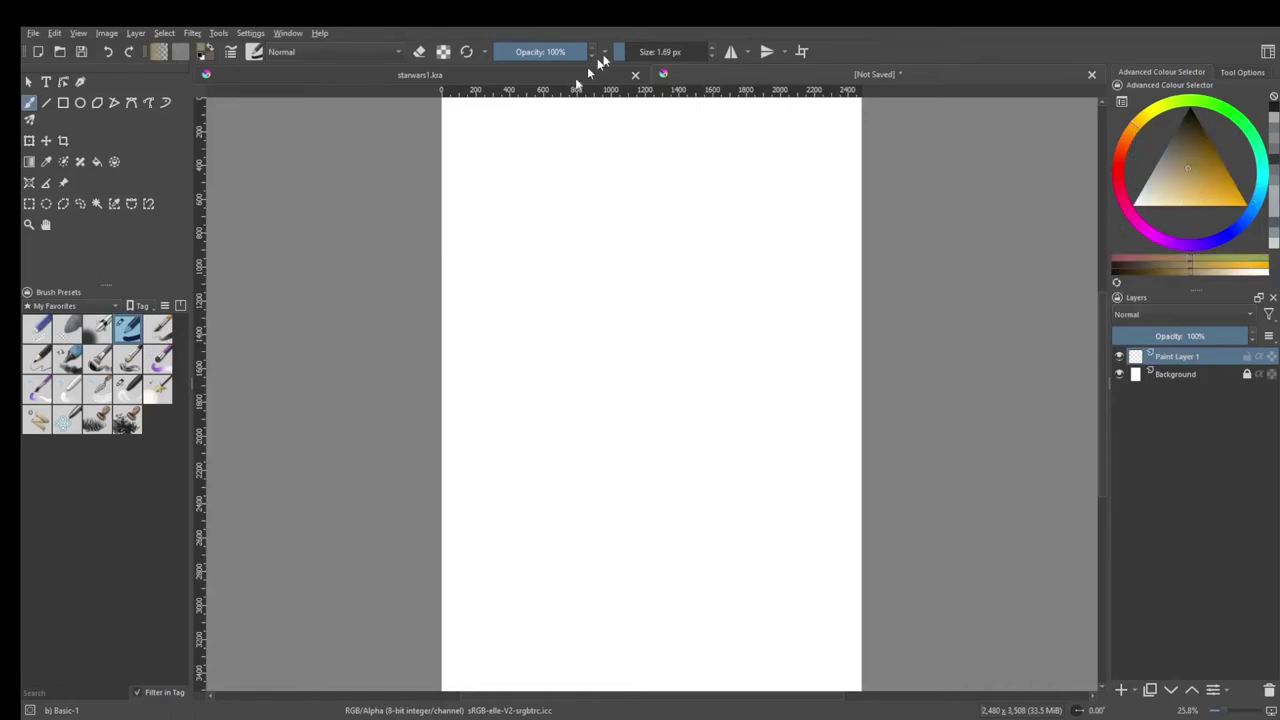
click(645, 53)
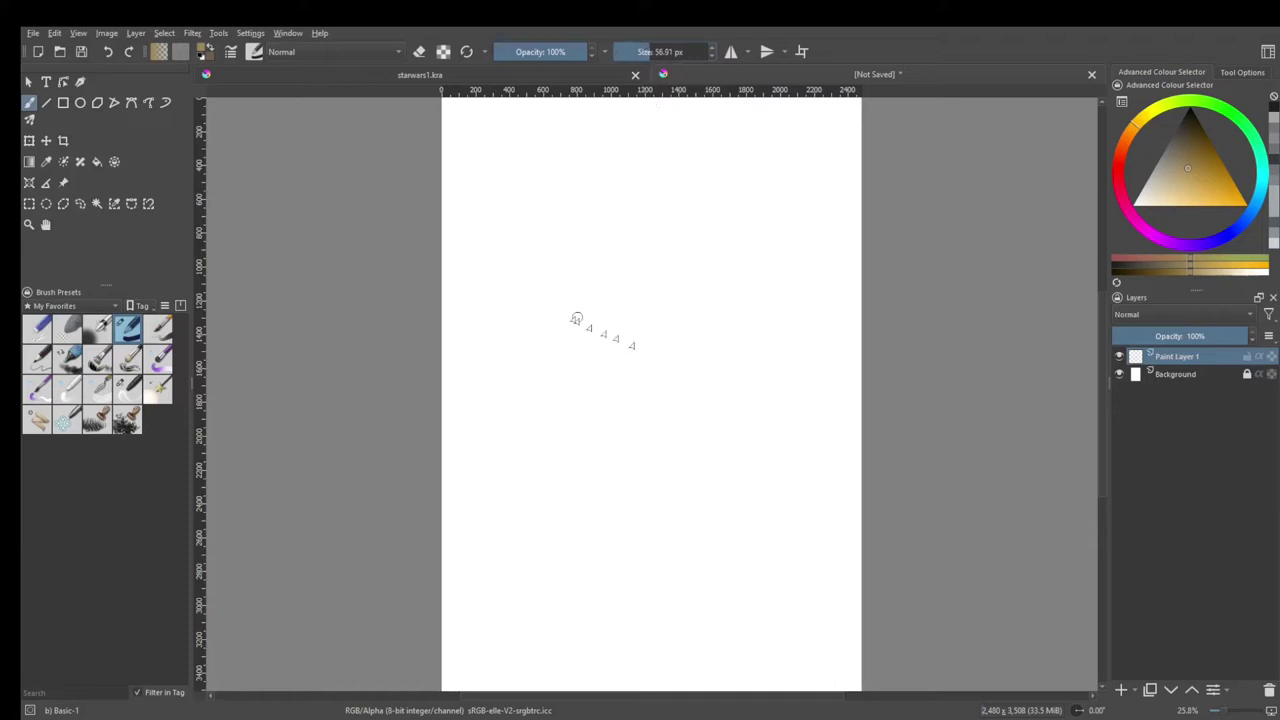
Step: Paint a solid tan skull silhouette, widening the cranium and extending the jaw, then add Paint Layer 2
mouse_move(567, 278)
mouse_down()
mouse_move(686, 268)
mouse_move(567, 328)
mouse_move(680, 410)
mouse_move(650, 258)
mouse_up()
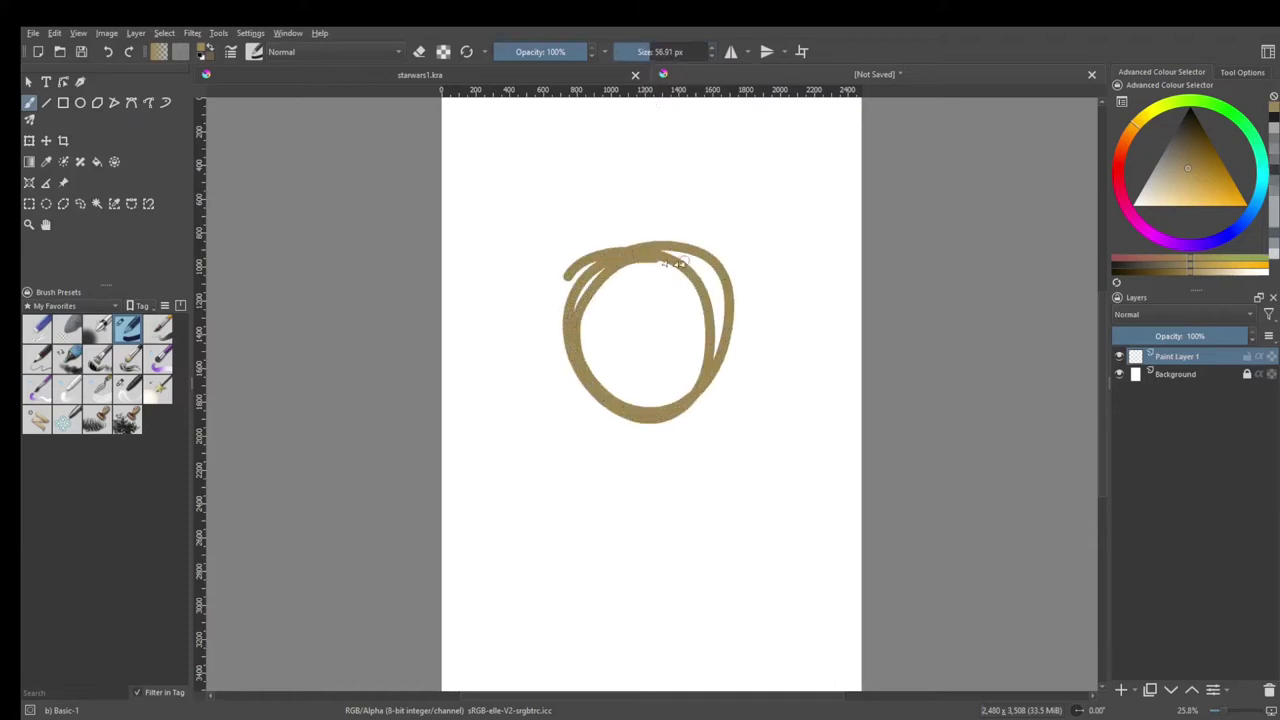
drag(645, 52, 680, 52)
mouse_move(695, 285)
mouse_down()
mouse_move(676, 376)
mouse_move(640, 420)
mouse_move(575, 290)
mouse_move(660, 400)
mouse_move(623, 486)
mouse_move(579, 472)
mouse_move(563, 314)
mouse_move(614, 430)
mouse_move(570, 495)
mouse_up()
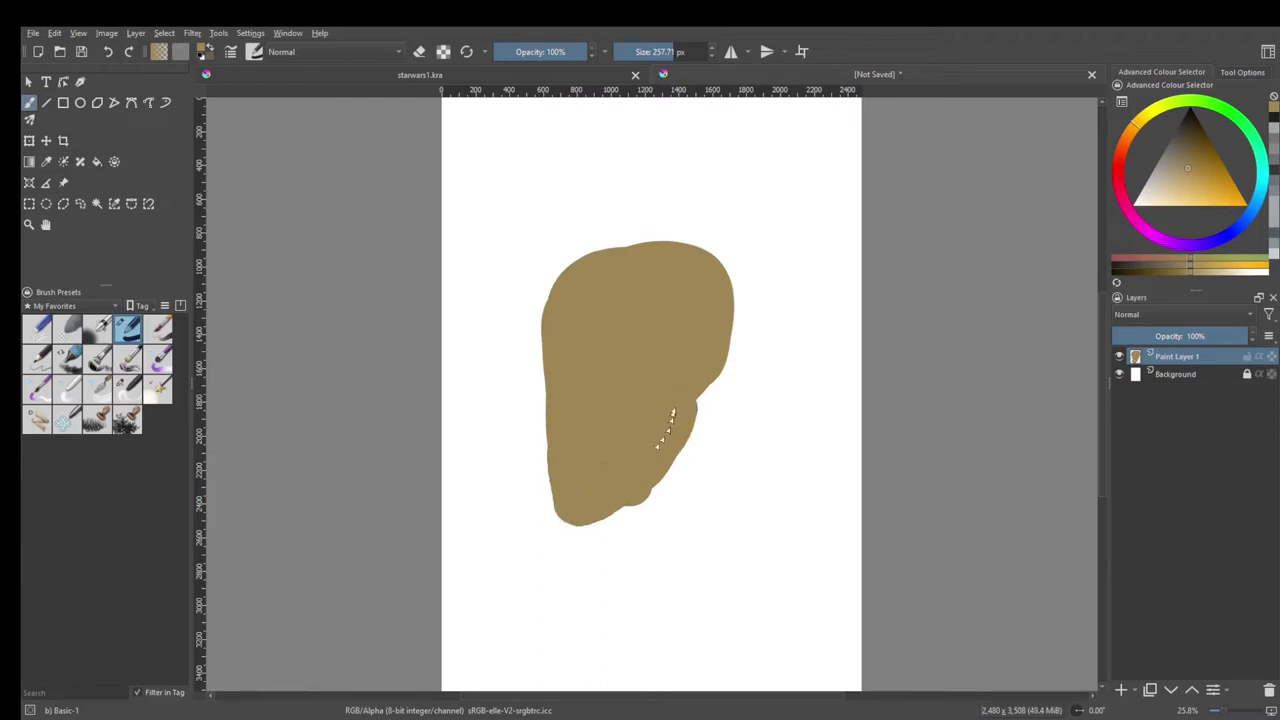
mouse_move(666, 423)
mouse_down()
mouse_move(677, 266)
mouse_move(543, 400)
mouse_move(530, 395)
mouse_move(552, 497)
mouse_up()
mouse_move(622, 457)
mouse_down()
mouse_move(626, 487)
mouse_move(676, 386)
mouse_up()
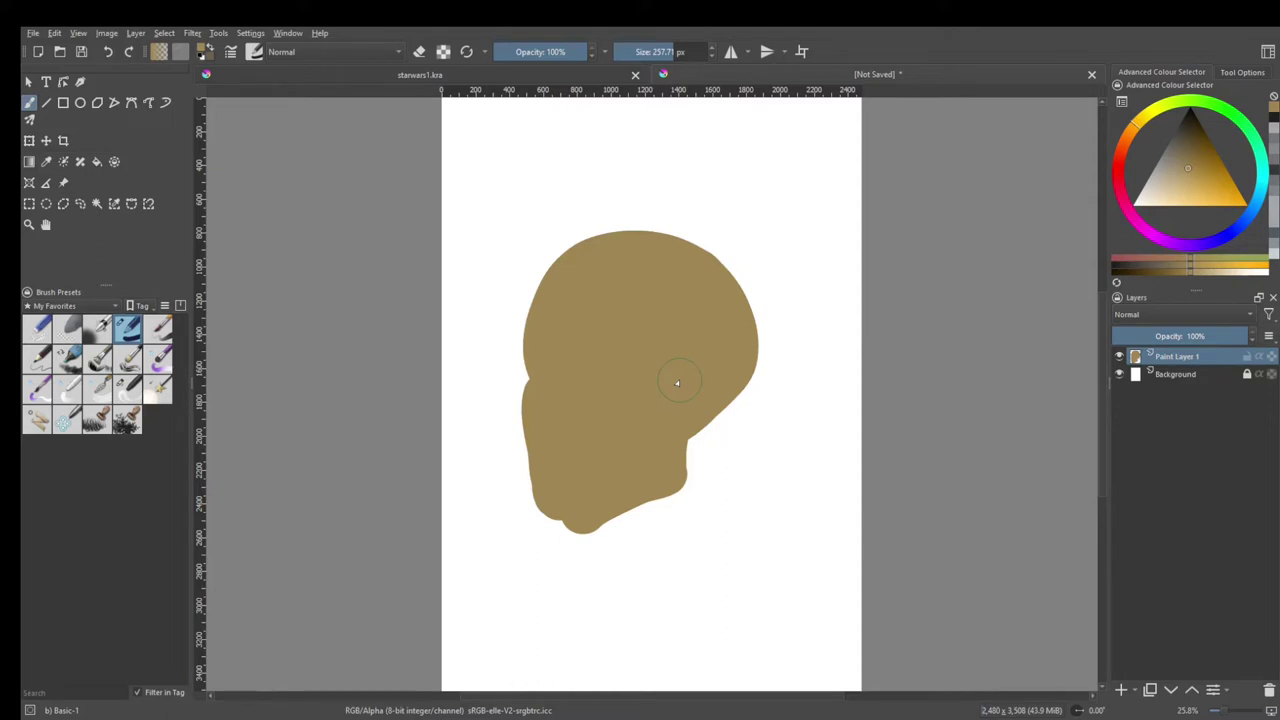
click(1119, 691)
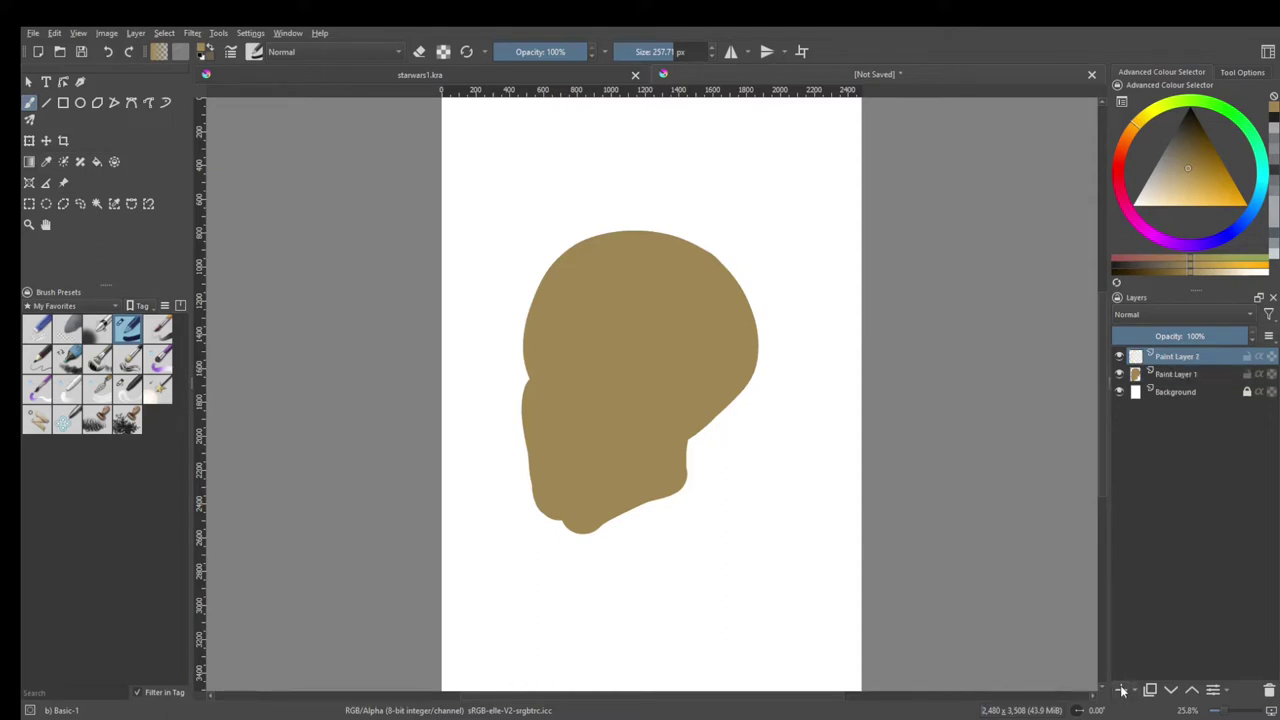
Step: With a smaller dark brown brush, paint the eye sockets, nose holes and curved mouth line
click(1190, 136)
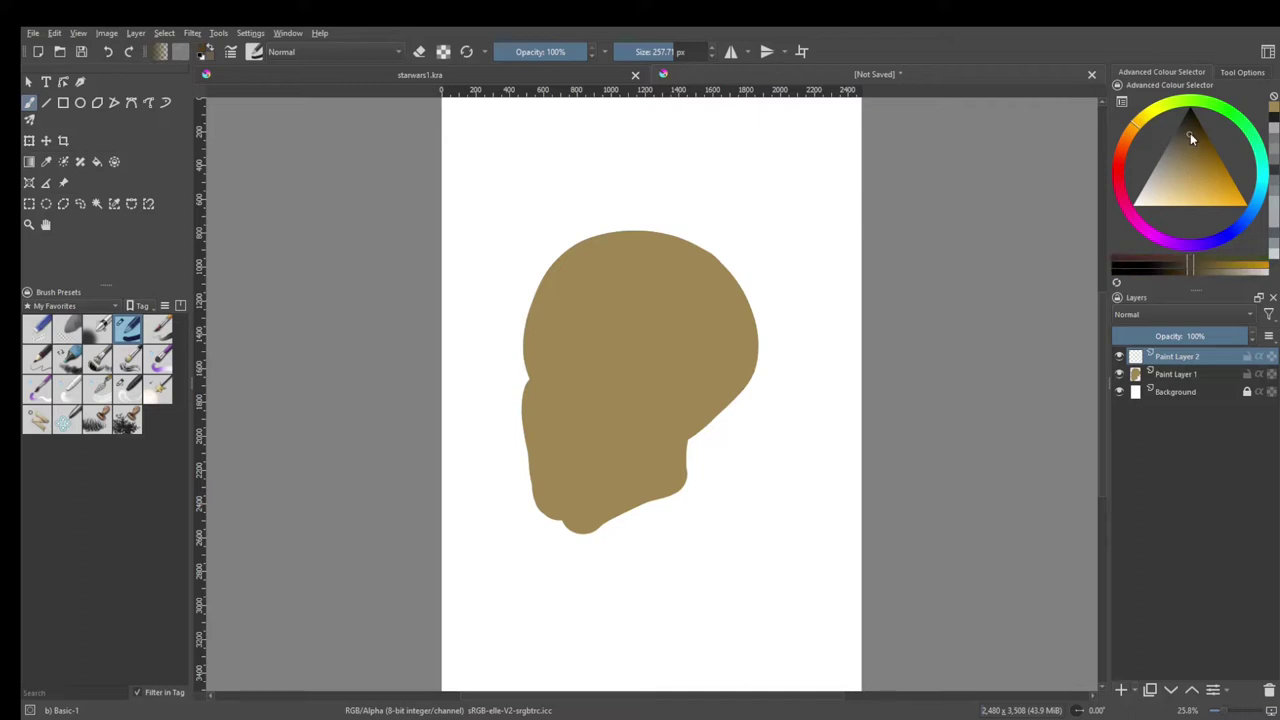
key(bracketleft)
key(bracketleft)
key(bracketleft)
key(bracketleft)
mouse_move(624, 367)
mouse_down()
mouse_move(582, 378)
mouse_move(543, 351)
mouse_move(542, 398)
mouse_up()
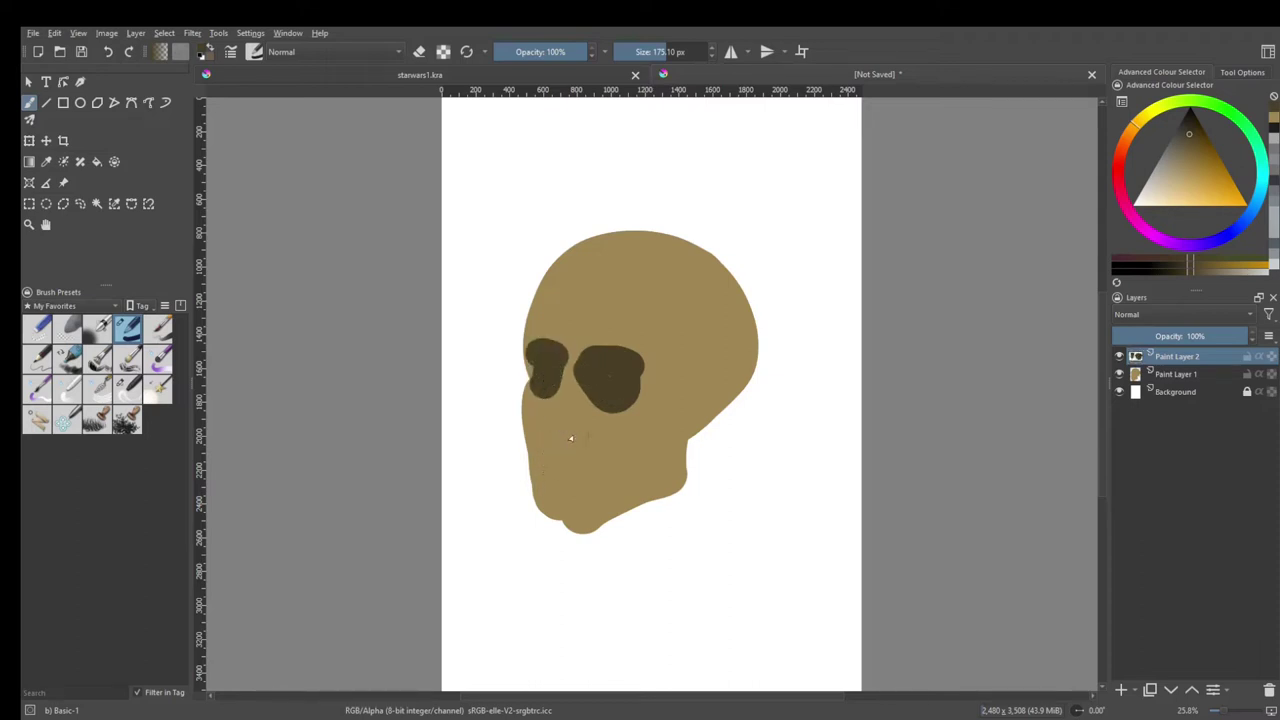
click(648, 52)
mouse_move(578, 440)
mouse_down()
mouse_move(566, 423)
mouse_move(552, 448)
mouse_up()
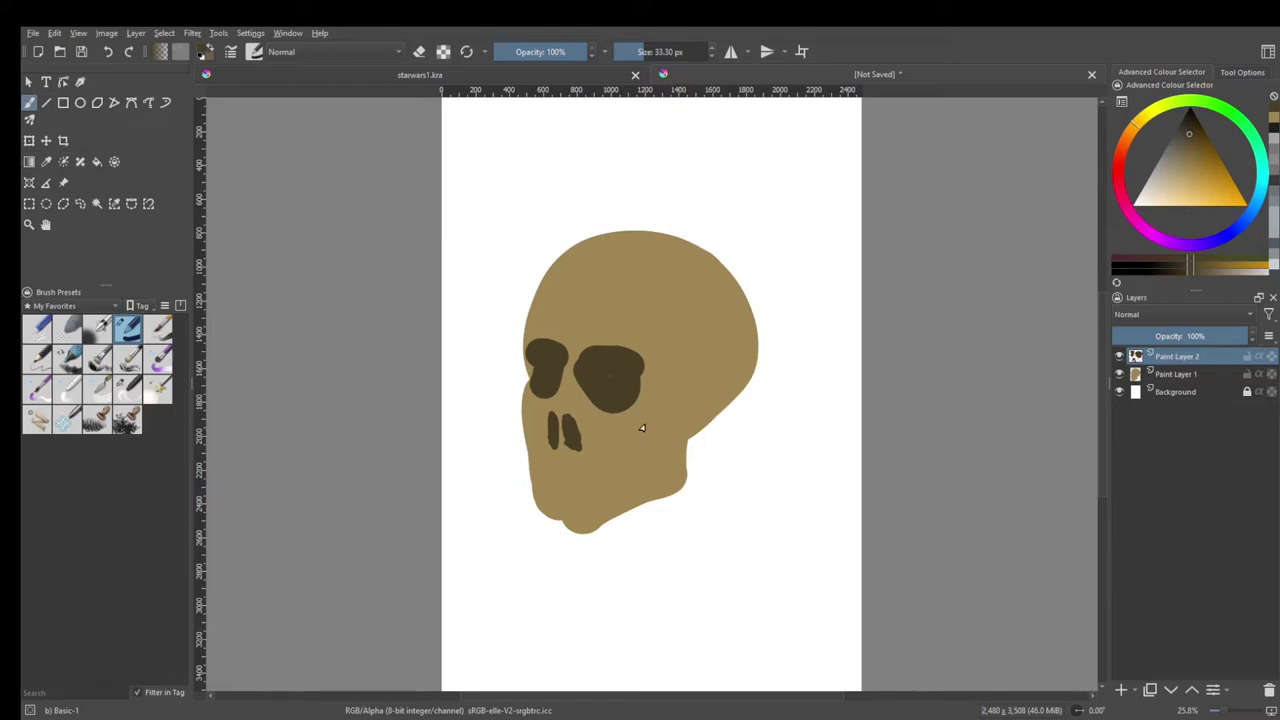
drag(645, 440, 590, 458)
drag(524, 430, 533, 442)
Step: Outline the brow arc, cheekbone, jaw down to the chin and the back of the cranium
mouse_move(579, 357)
mouse_down()
mouse_move(563, 354)
mouse_move(558, 331)
mouse_up()
drag(640, 343, 684, 377)
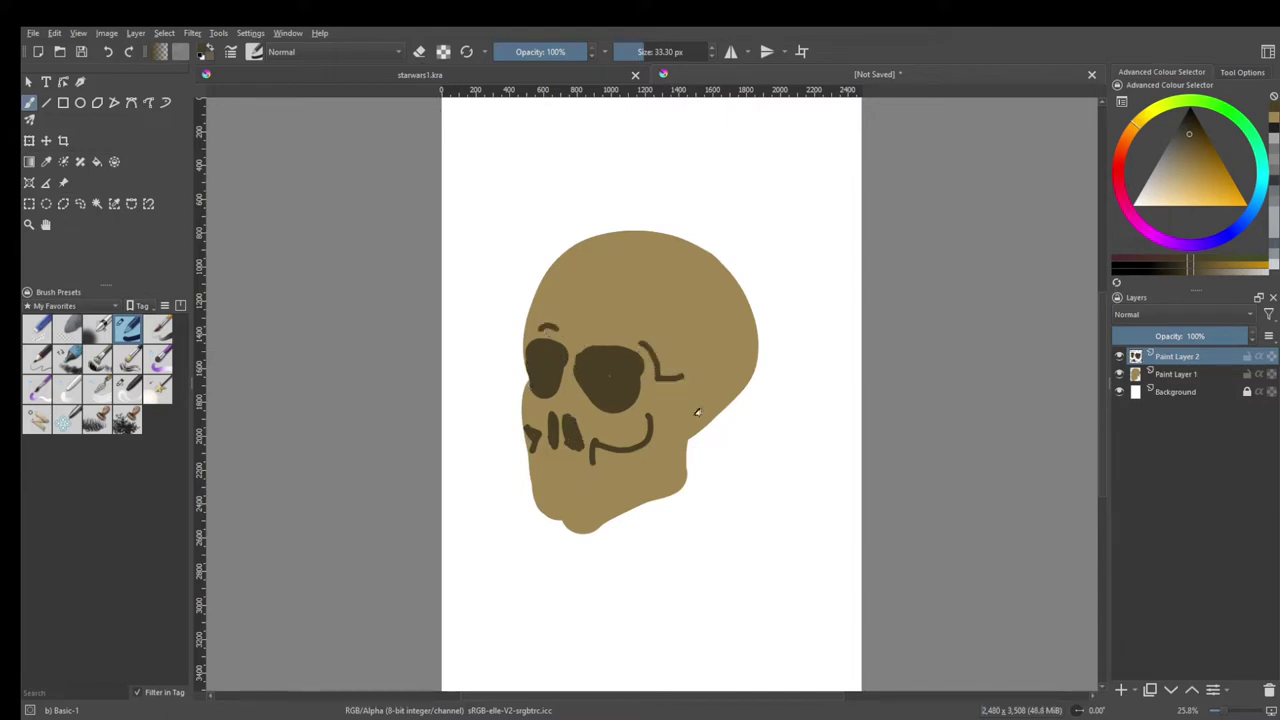
mouse_move(649, 428)
mouse_down()
mouse_move(715, 405)
mouse_move(656, 480)
mouse_up()
drag(688, 424, 680, 492)
mouse_move(672, 445)
mouse_down()
mouse_move(664, 497)
mouse_move(588, 530)
mouse_up()
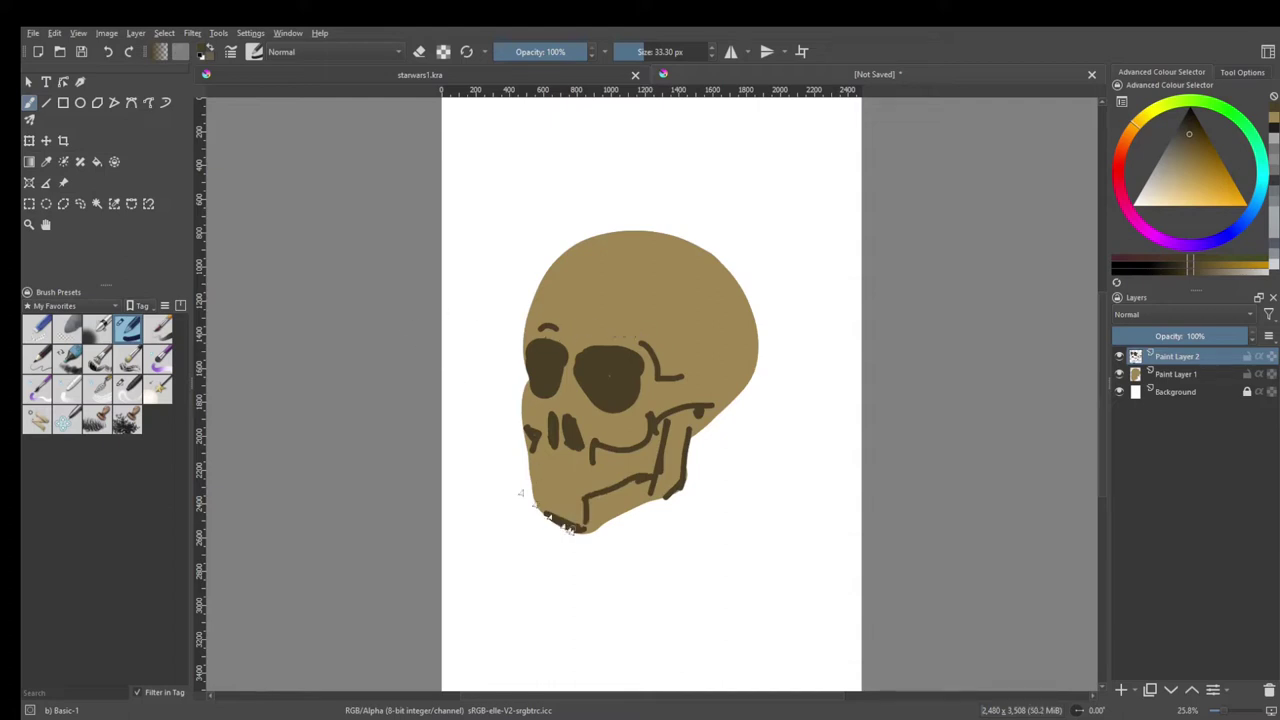
drag(570, 527, 533, 487)
drag(692, 410, 681, 487)
mouse_move(682, 418)
mouse_down()
mouse_move(698, 428)
mouse_move(748, 335)
mouse_move(724, 415)
mouse_move(596, 452)
mouse_up()
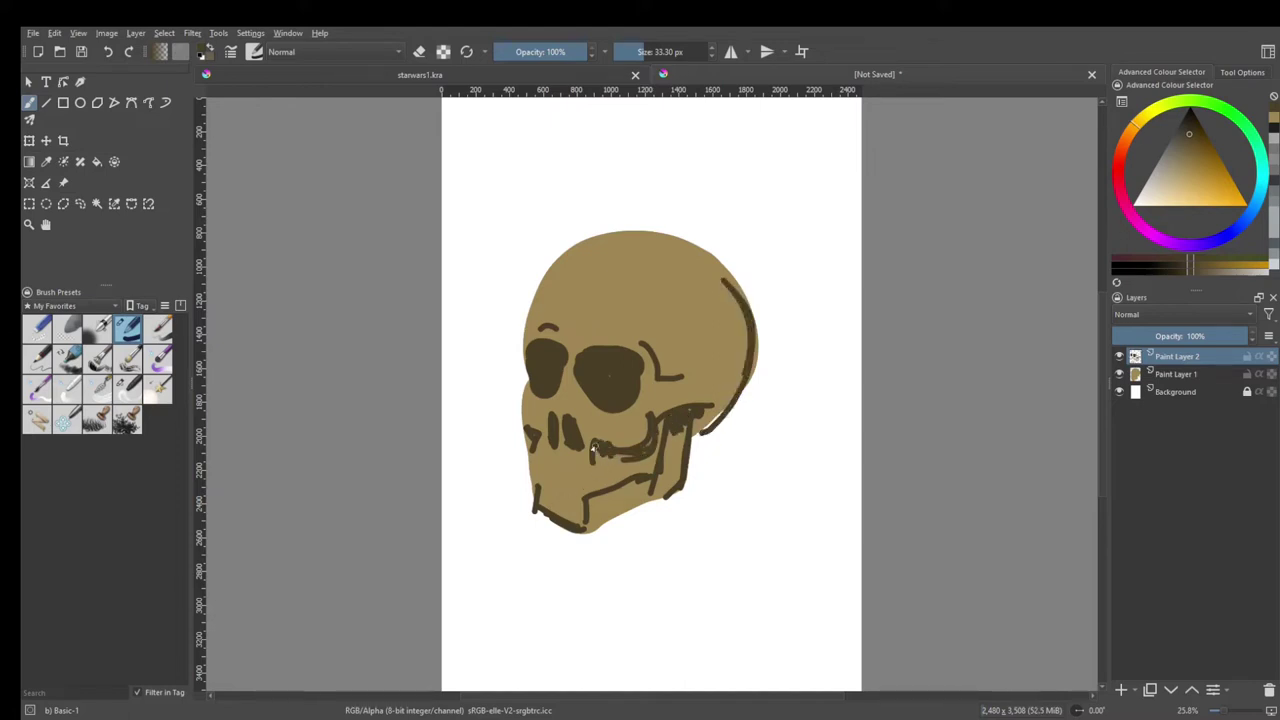
key(bracketleft)
key(bracketleft)
key(bracketleft)
key(bracketleft)
key(bracketleft)
key(bracketright)
key(bracketright)
key(bracketright)
Step: Draw the upper and lower teeth lines and darken the lower jaw line
mouse_move(618, 477)
mouse_down()
mouse_move(556, 478)
mouse_move(537, 432)
mouse_up()
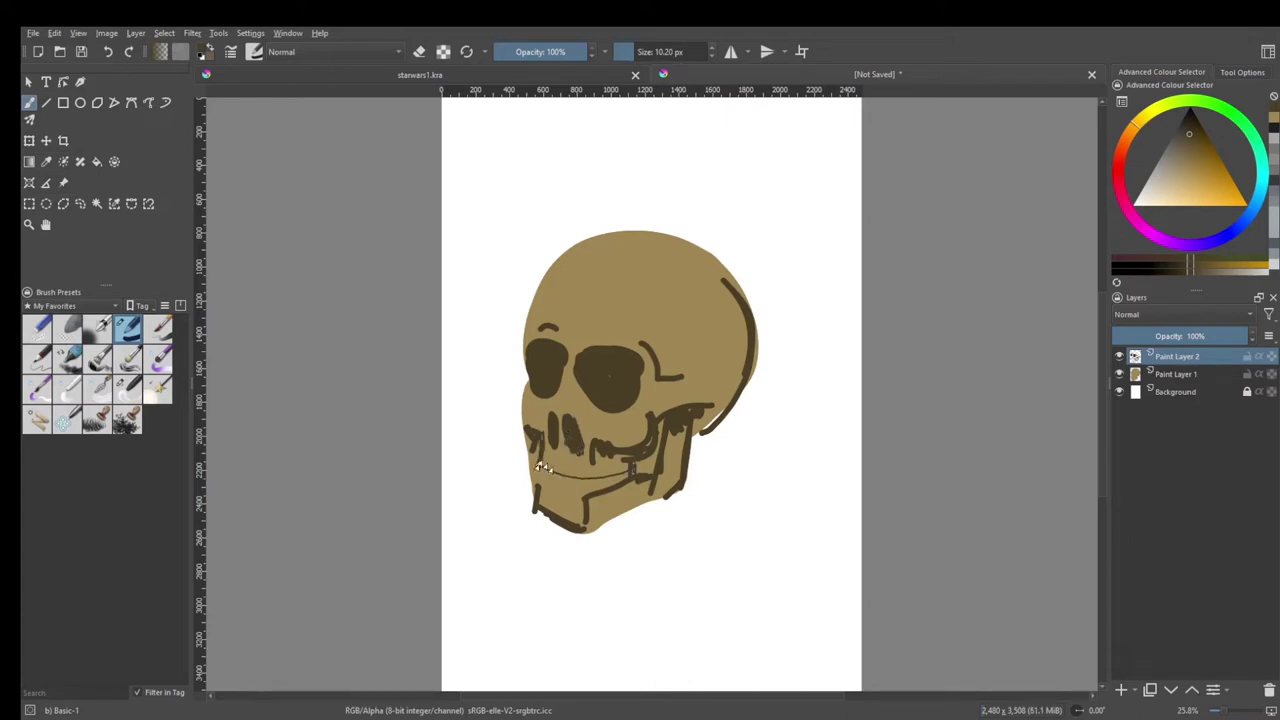
drag(541, 468, 589, 471)
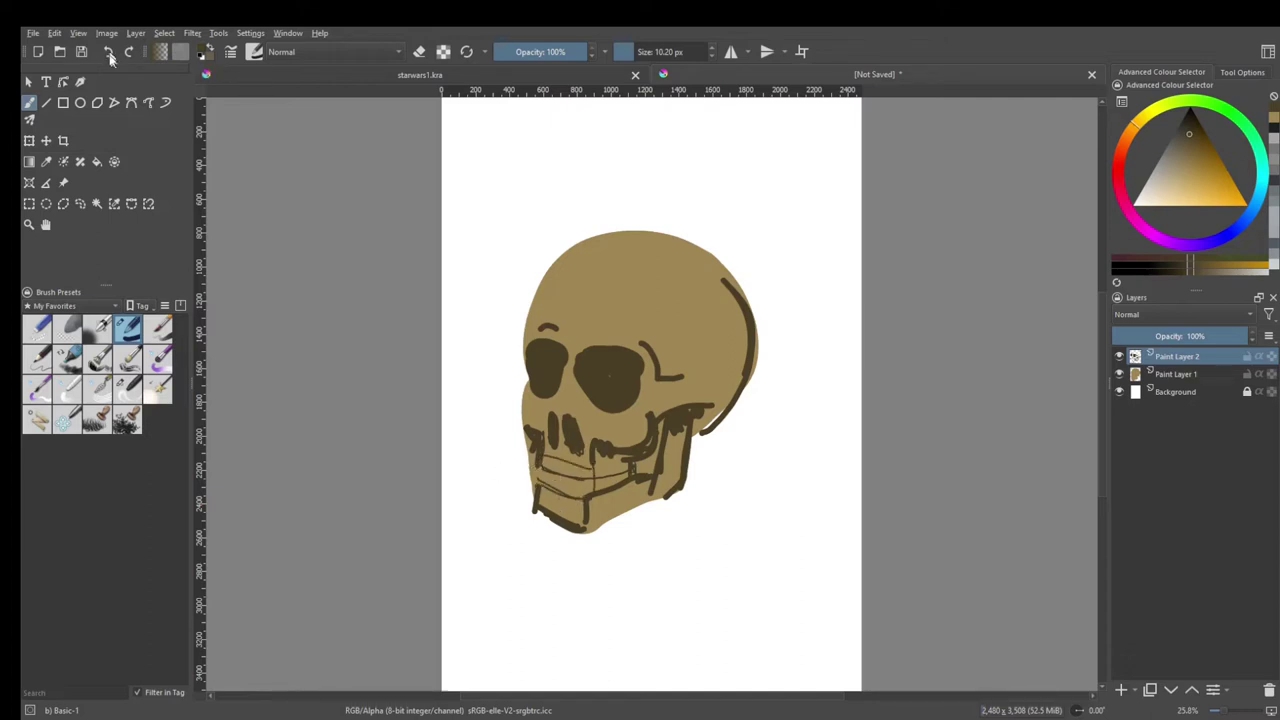
drag(588, 488, 545, 480)
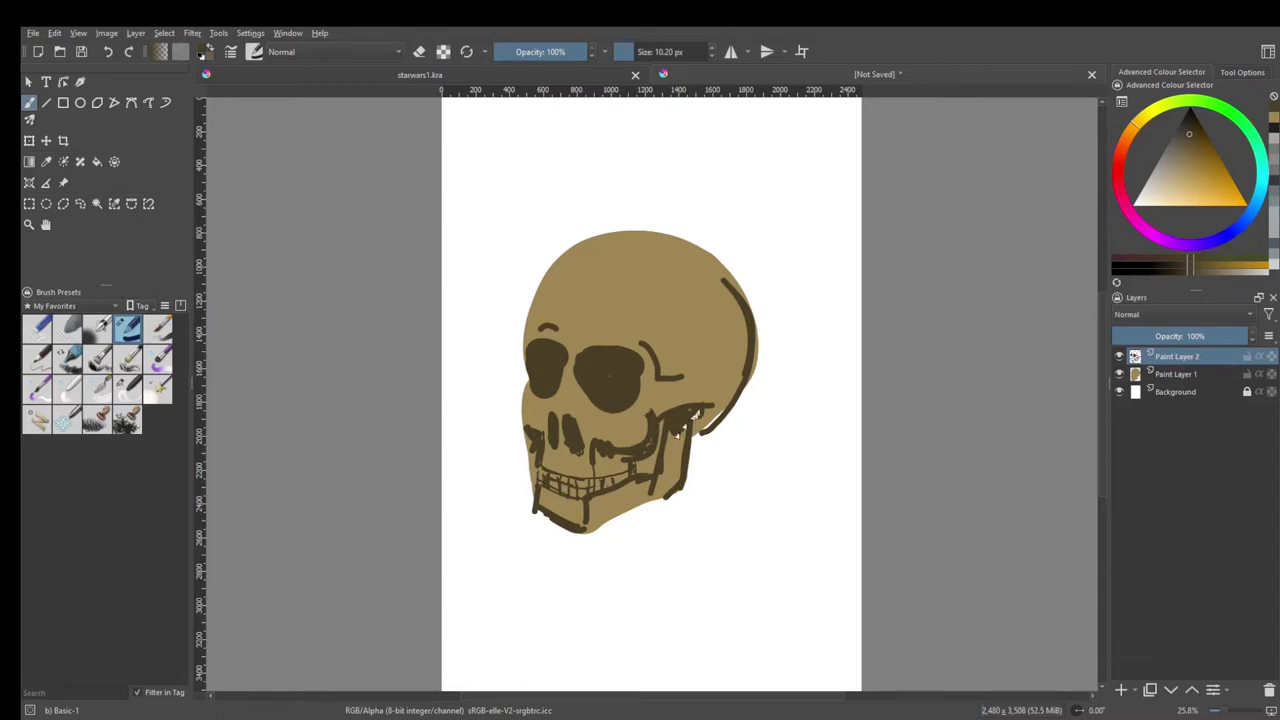
Step: Hatch shading on the jaw, chin and back of the skull, and define both eye socket edges
drag(670, 426, 652, 486)
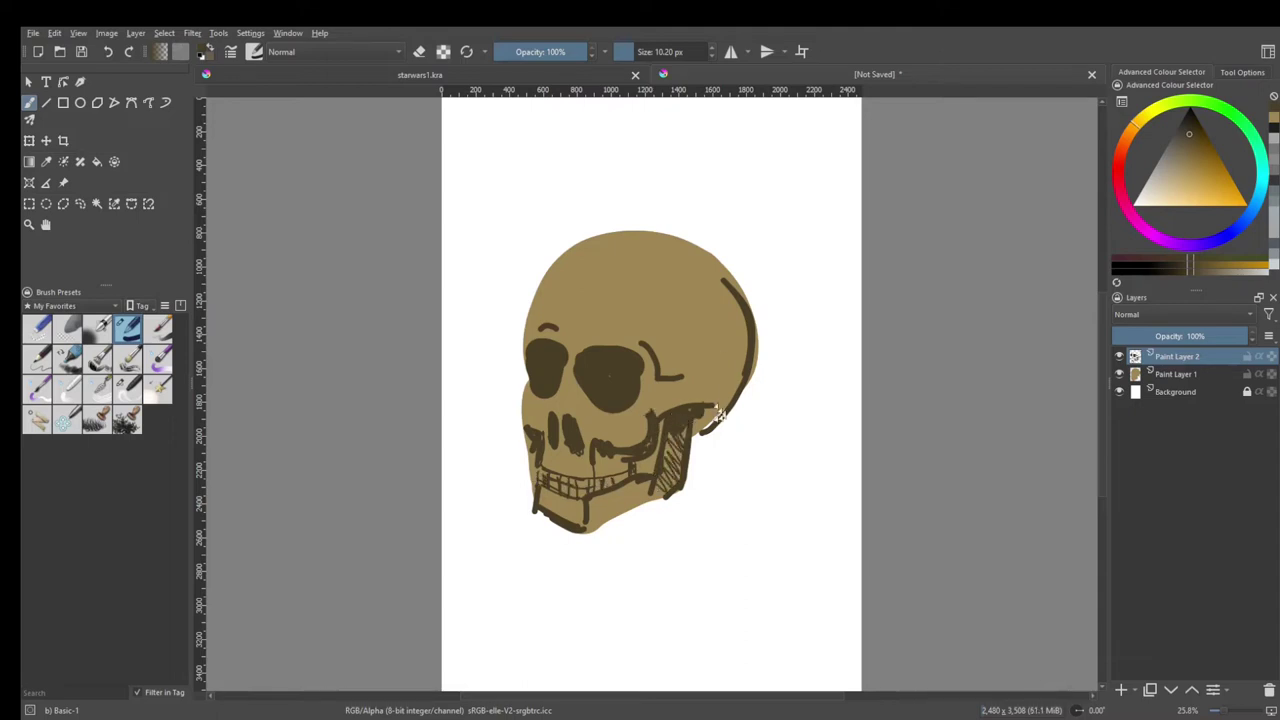
mouse_move(716, 414)
mouse_down()
mouse_move(738, 305)
mouse_move(728, 385)
mouse_up()
mouse_move(738, 330)
mouse_down()
mouse_move(716, 395)
mouse_move(732, 334)
mouse_up()
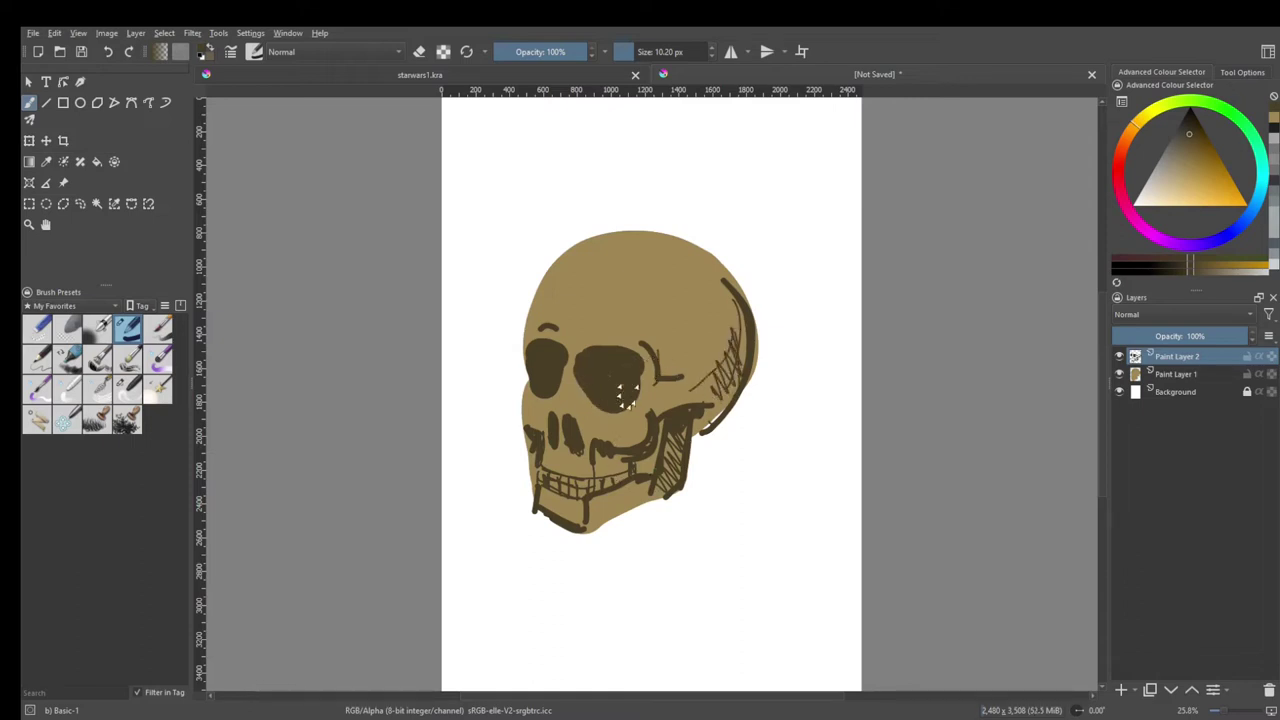
mouse_move(658, 424)
mouse_down()
mouse_move(600, 470)
mouse_move(595, 456)
mouse_up()
drag(651, 490, 588, 530)
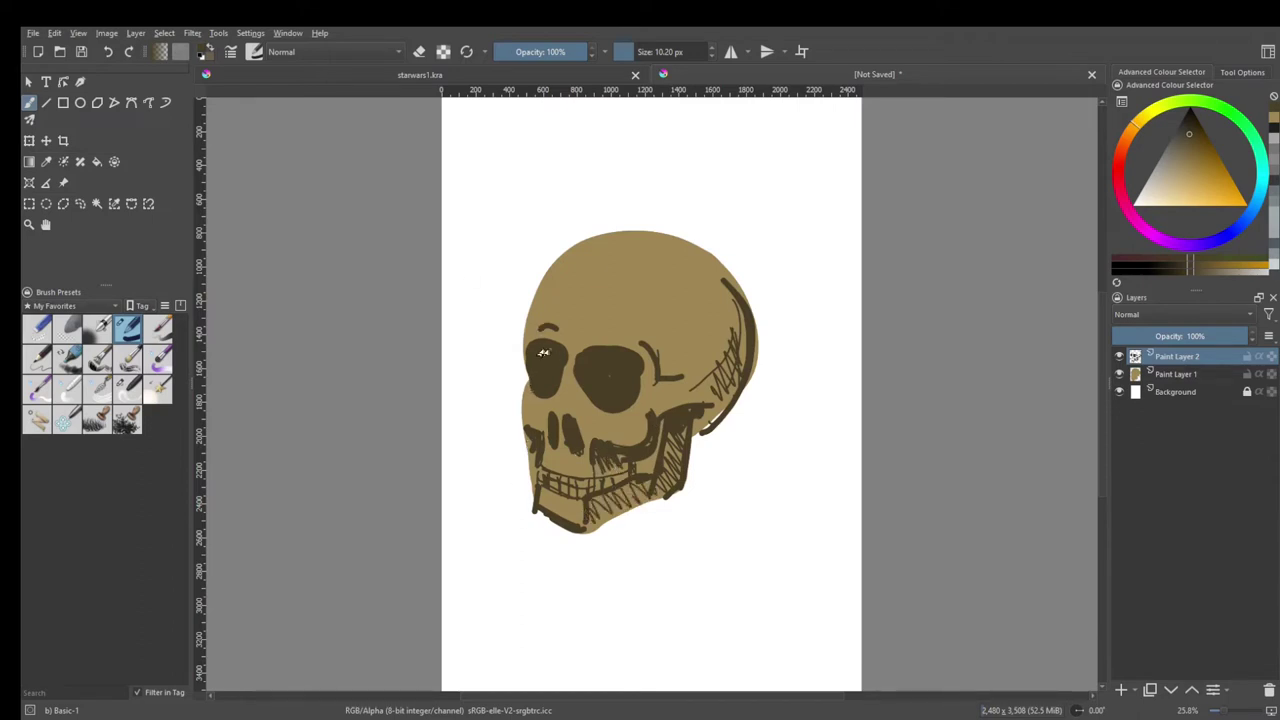
drag(543, 352, 548, 372)
drag(658, 366, 697, 372)
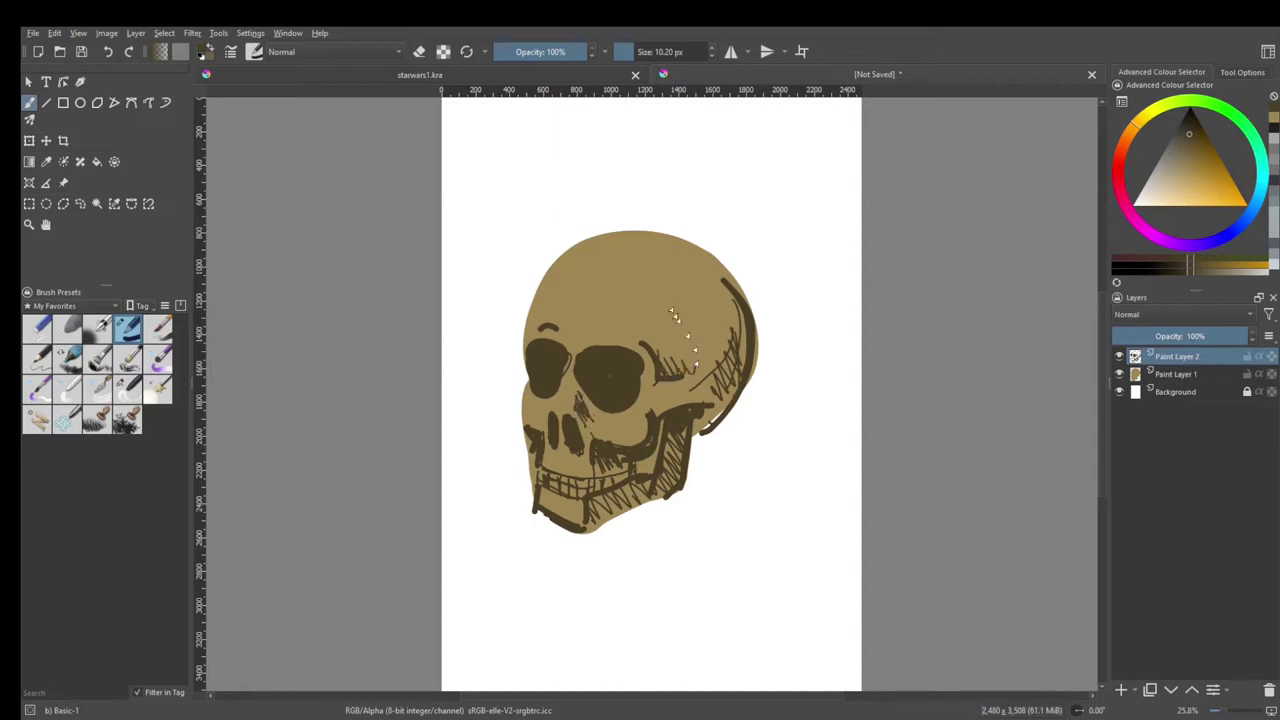
Step: Switch to a ~300 px Blender Rake brush and blend the temple, jaw and under-teeth hatching
click(97, 392)
drag(655, 52, 680, 52)
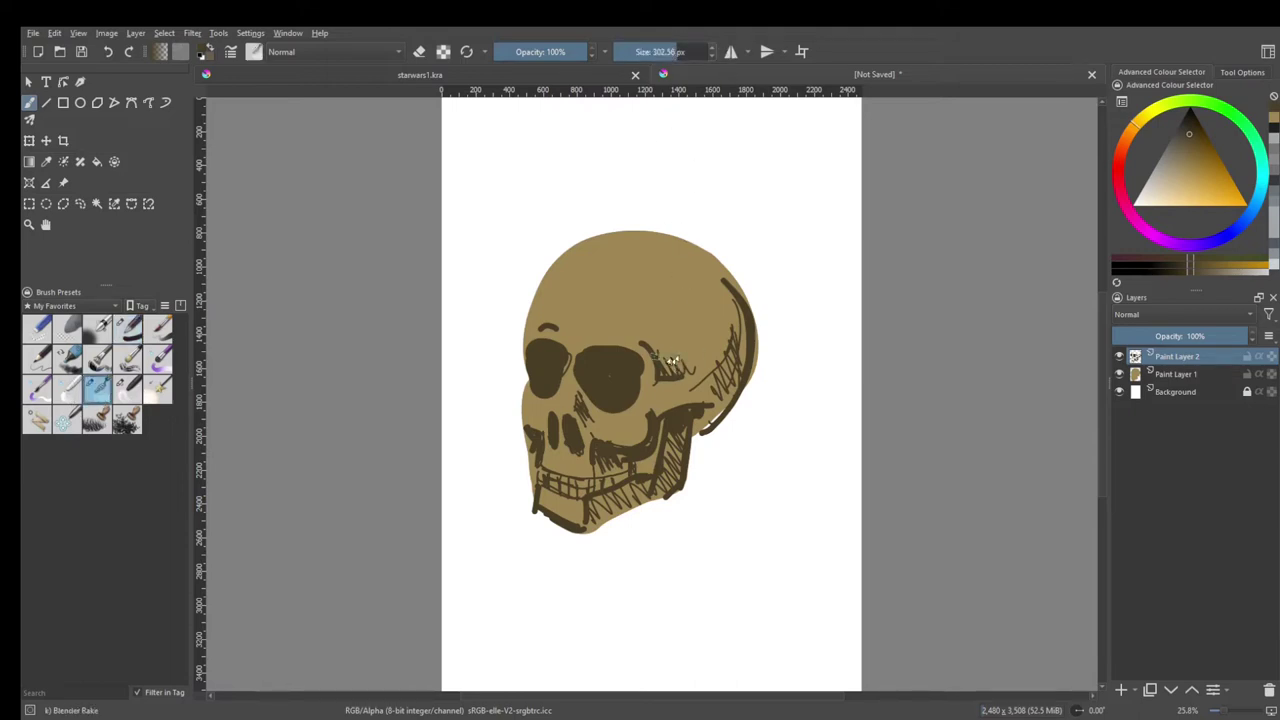
drag(670, 370, 695, 305)
mouse_move(718, 375)
mouse_down()
mouse_move(735, 340)
mouse_move(685, 420)
mouse_move(665, 485)
mouse_move(535, 522)
mouse_up()
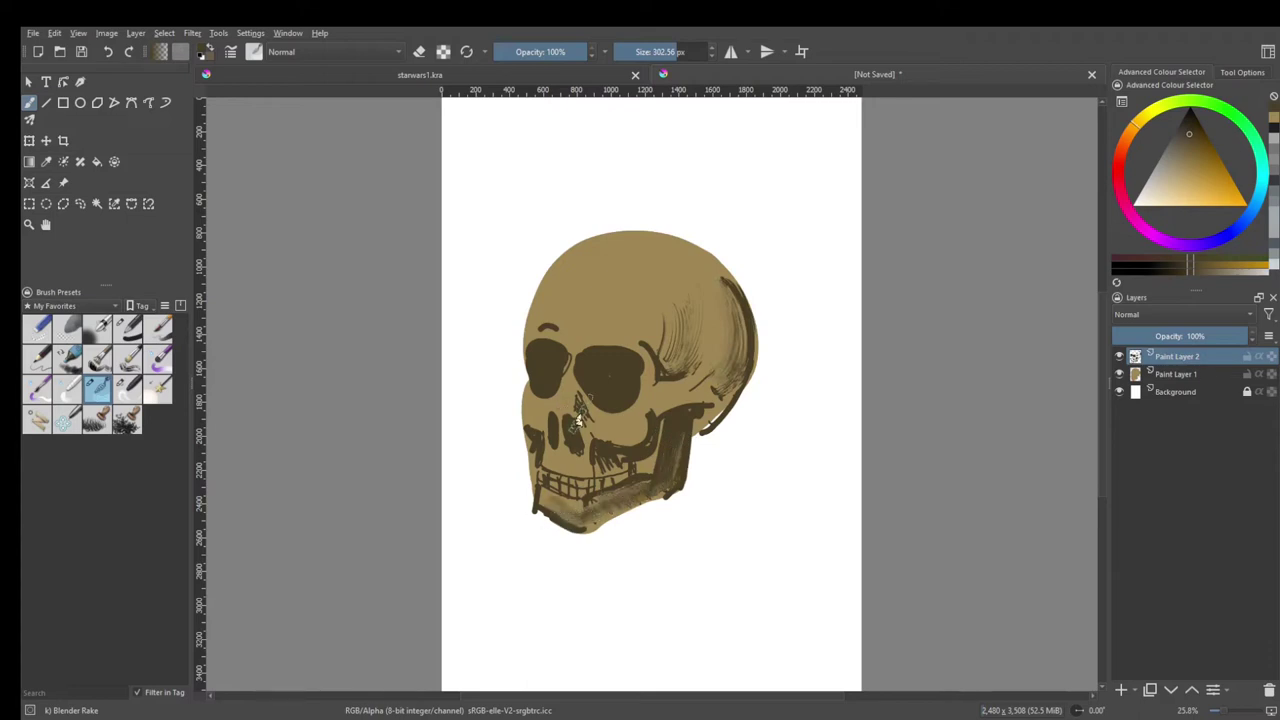
drag(612, 462, 622, 478)
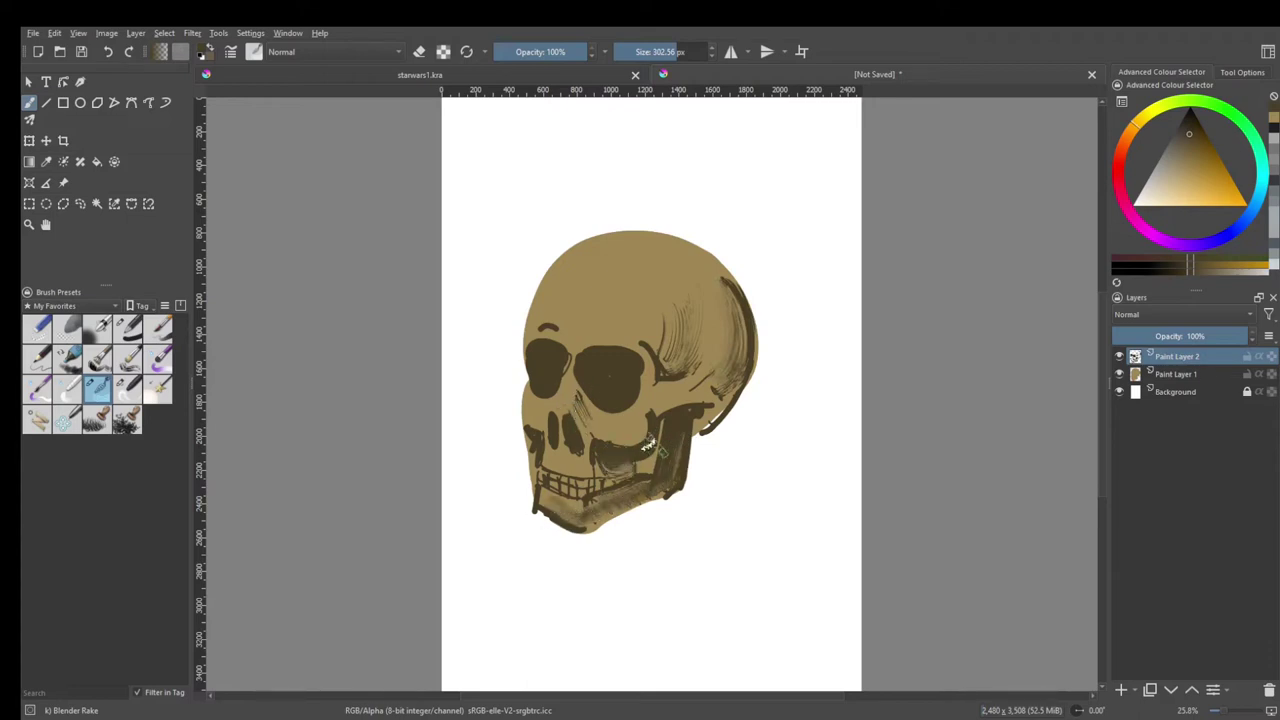
mouse_move(664, 412)
mouse_down()
mouse_move(668, 360)
mouse_move(648, 366)
mouse_move(704, 290)
mouse_move(722, 395)
mouse_up()
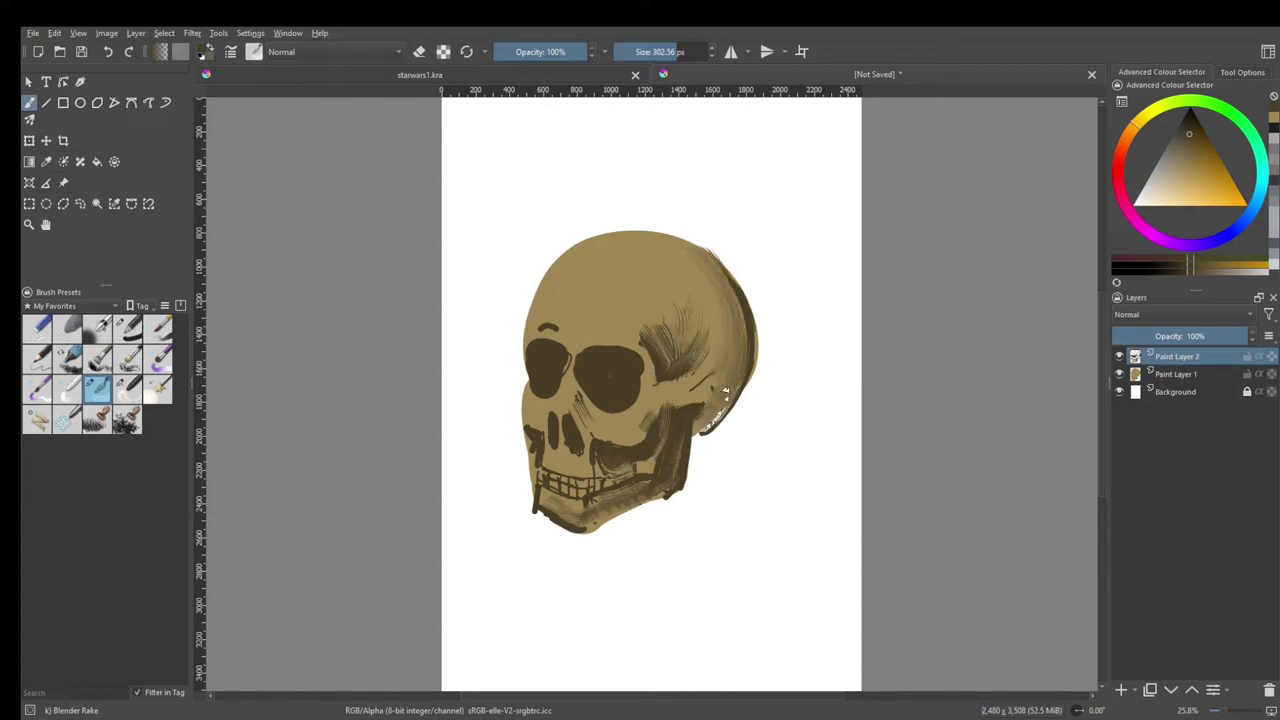
mouse_move(677, 437)
mouse_down()
mouse_move(657, 500)
mouse_move(614, 523)
mouse_move(550, 527)
mouse_move(514, 506)
mouse_move(509, 434)
mouse_move(540, 466)
mouse_move(622, 475)
mouse_move(662, 428)
mouse_up()
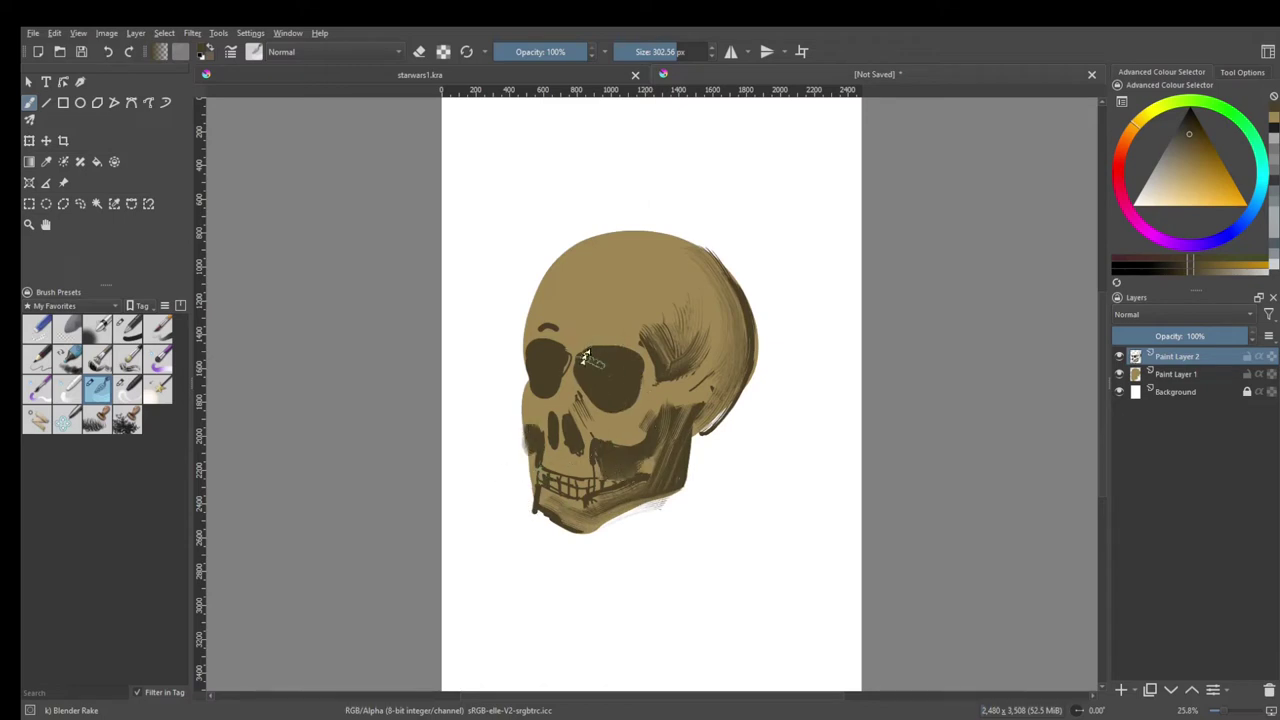
Step: Deepen the nose, cheek, temple and jaw-edge shading and cover white specks beside the teeth
mouse_move(577, 370)
mouse_down()
mouse_move(600, 400)
mouse_move(592, 428)
mouse_move(580, 349)
mouse_move(711, 363)
mouse_move(674, 349)
mouse_move(680, 366)
mouse_move(714, 352)
mouse_move(673, 360)
mouse_move(668, 424)
mouse_move(590, 425)
mouse_move(640, 420)
mouse_move(660, 355)
mouse_move(677, 350)
mouse_move(657, 357)
mouse_move(600, 325)
mouse_up()
mouse_move(660, 442)
mouse_down()
mouse_move(658, 398)
mouse_move(612, 348)
mouse_move(632, 405)
mouse_move(616, 375)
mouse_move(620, 410)
mouse_move(543, 357)
mouse_move(534, 390)
mouse_up()
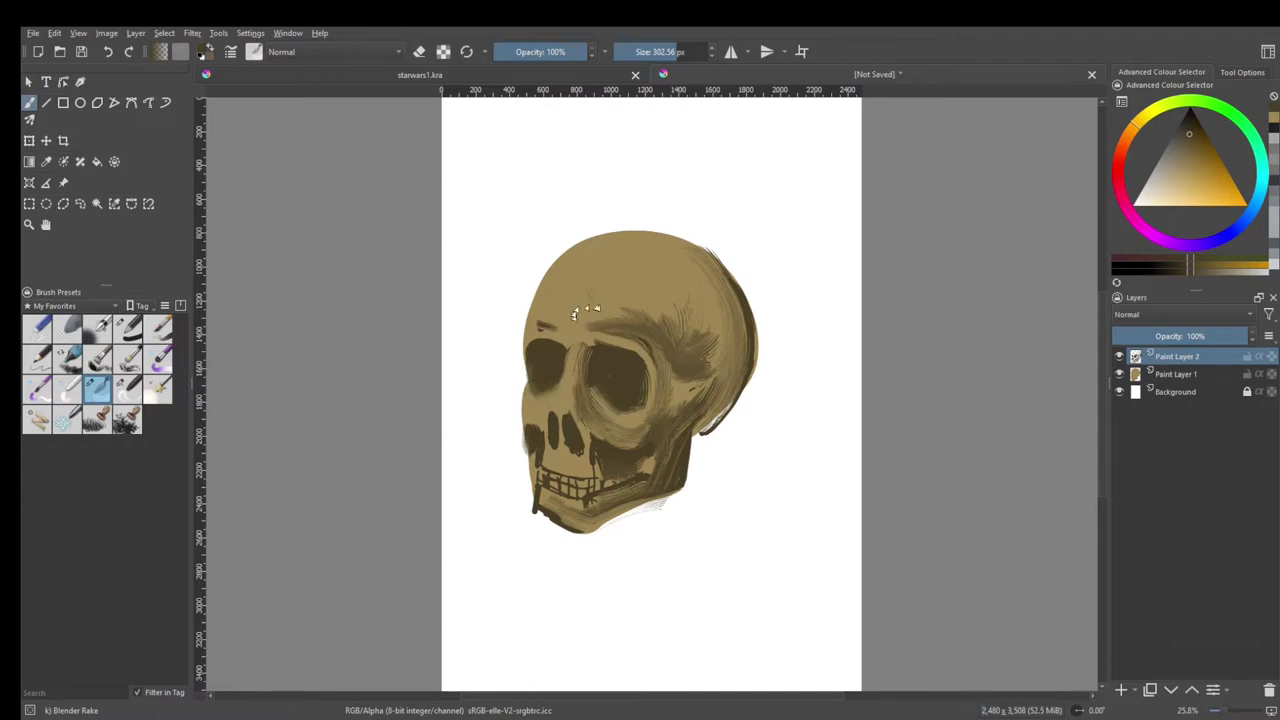
mouse_move(680, 302)
mouse_down()
mouse_move(700, 375)
mouse_move(728, 368)
mouse_move(735, 340)
mouse_move(702, 412)
mouse_up()
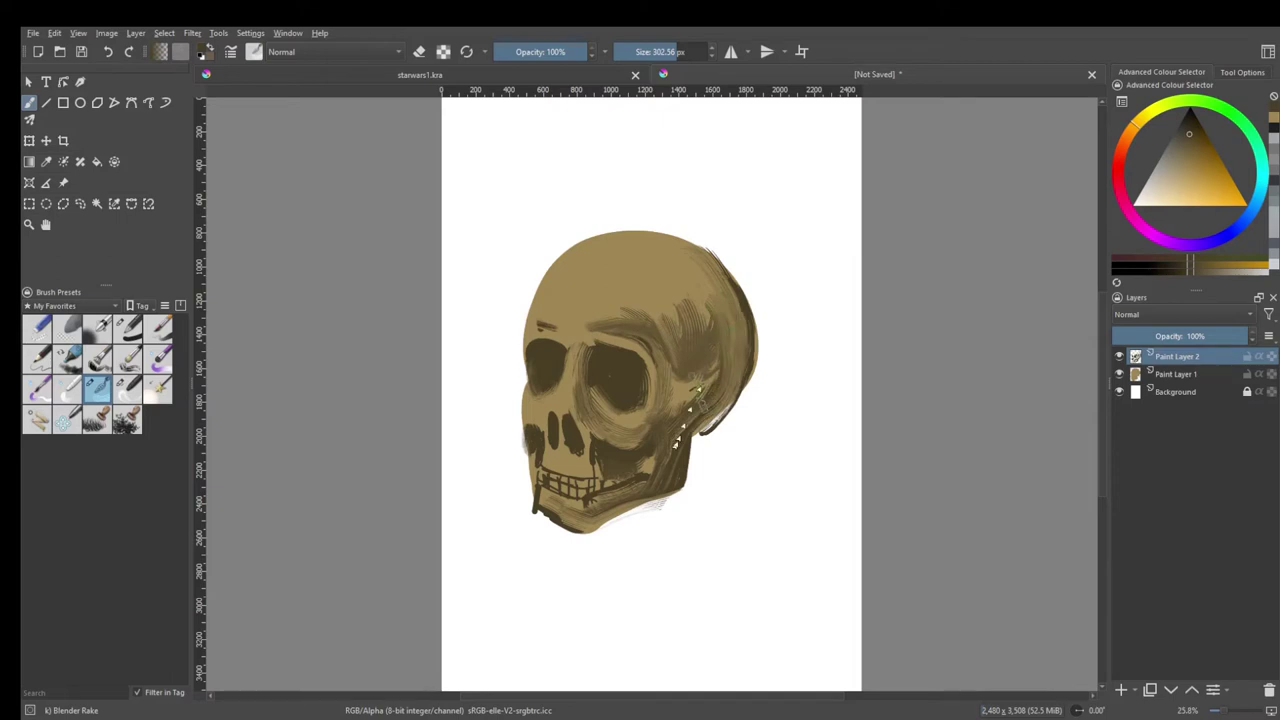
drag(532, 507, 585, 527)
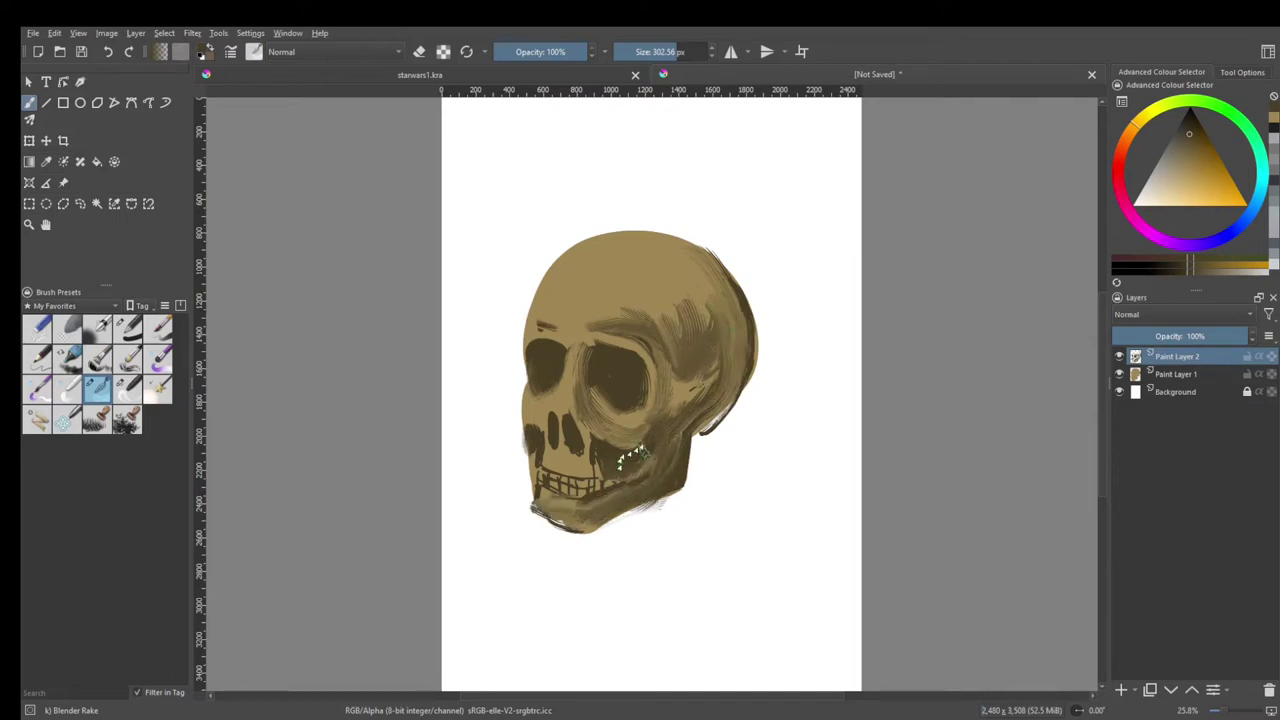
mouse_move(655, 447)
mouse_down()
mouse_move(615, 480)
mouse_move(588, 450)
mouse_move(556, 462)
mouse_move(530, 436)
mouse_move(522, 452)
mouse_up()
mouse_move(704, 405)
mouse_down()
mouse_move(694, 428)
mouse_move(711, 381)
mouse_up()
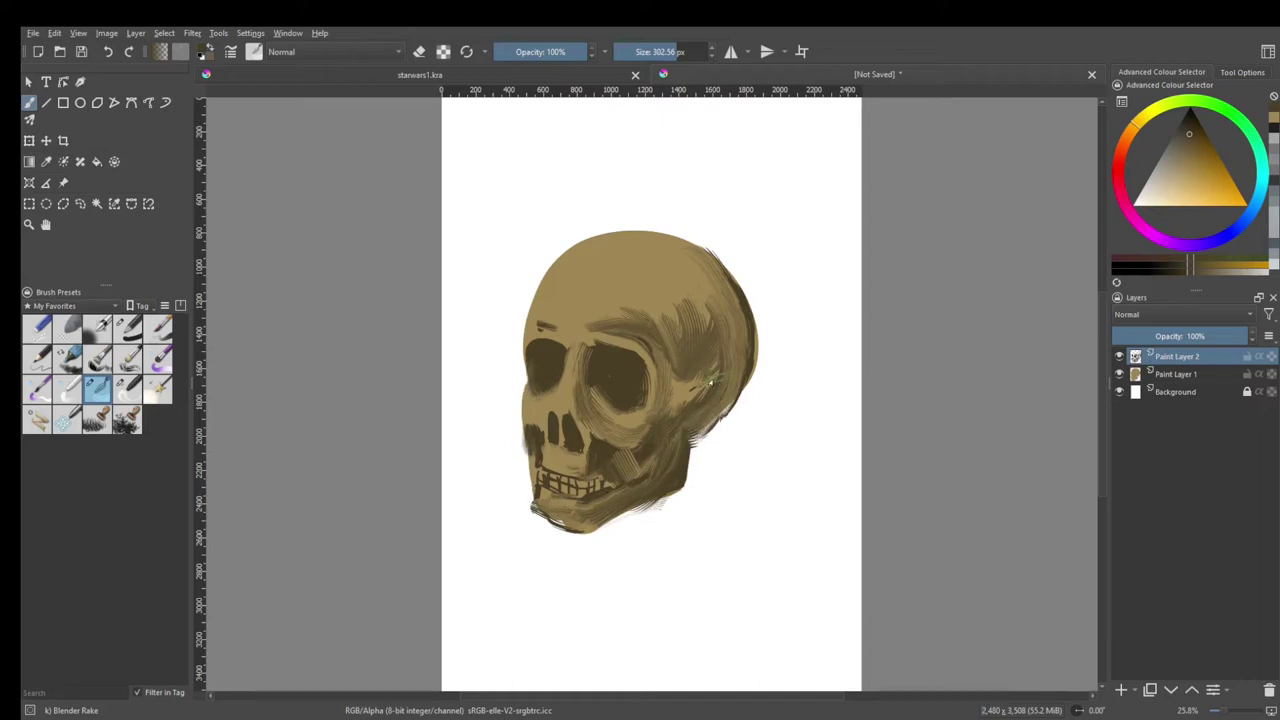
click(1160, 376)
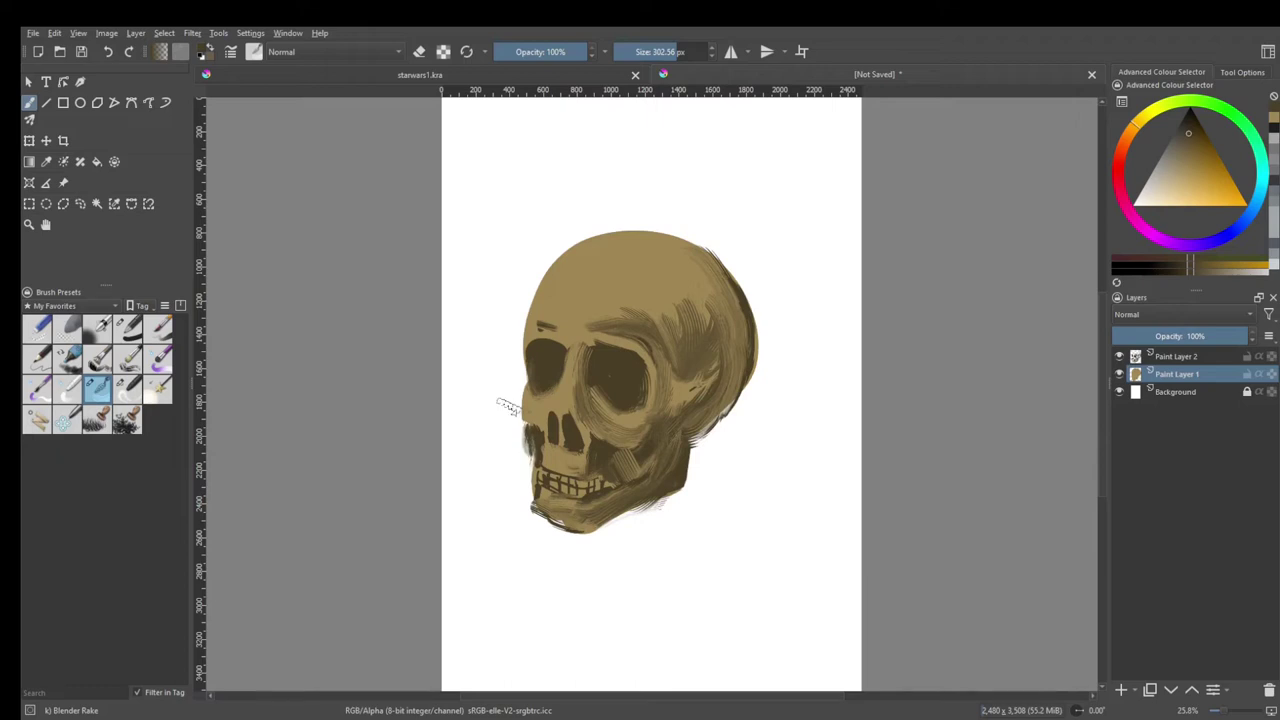
click(1170, 357)
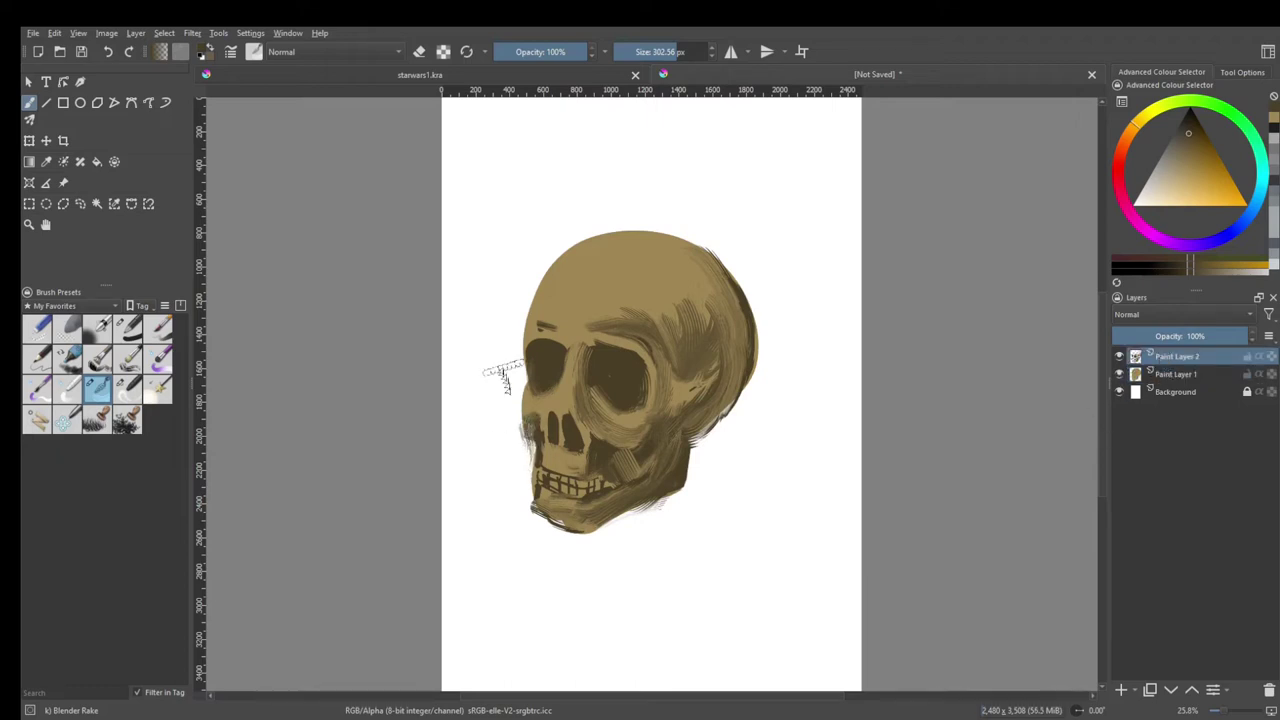
Step: Erase stray paint along the jaw's lower edge with Basic-1, then add Paint Layer 3
click(128, 330)
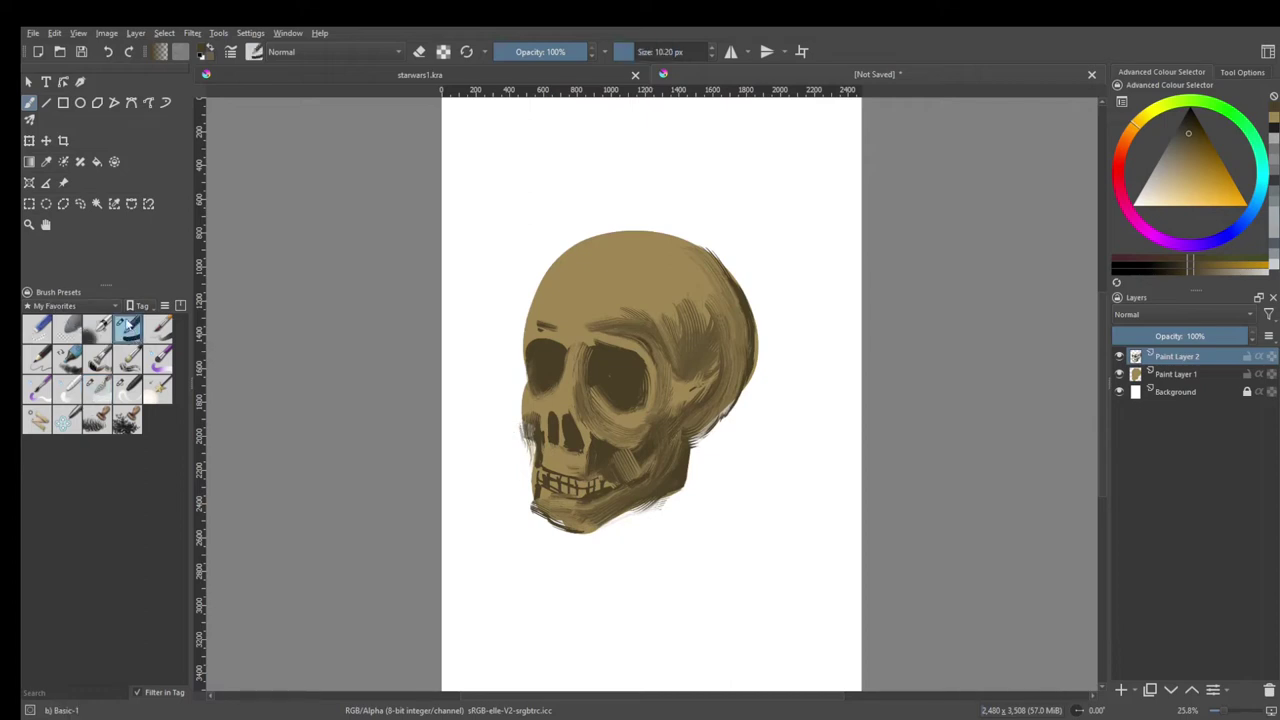
click(420, 53)
mouse_move(525, 505)
mouse_down()
mouse_move(693, 452)
mouse_move(737, 402)
mouse_up()
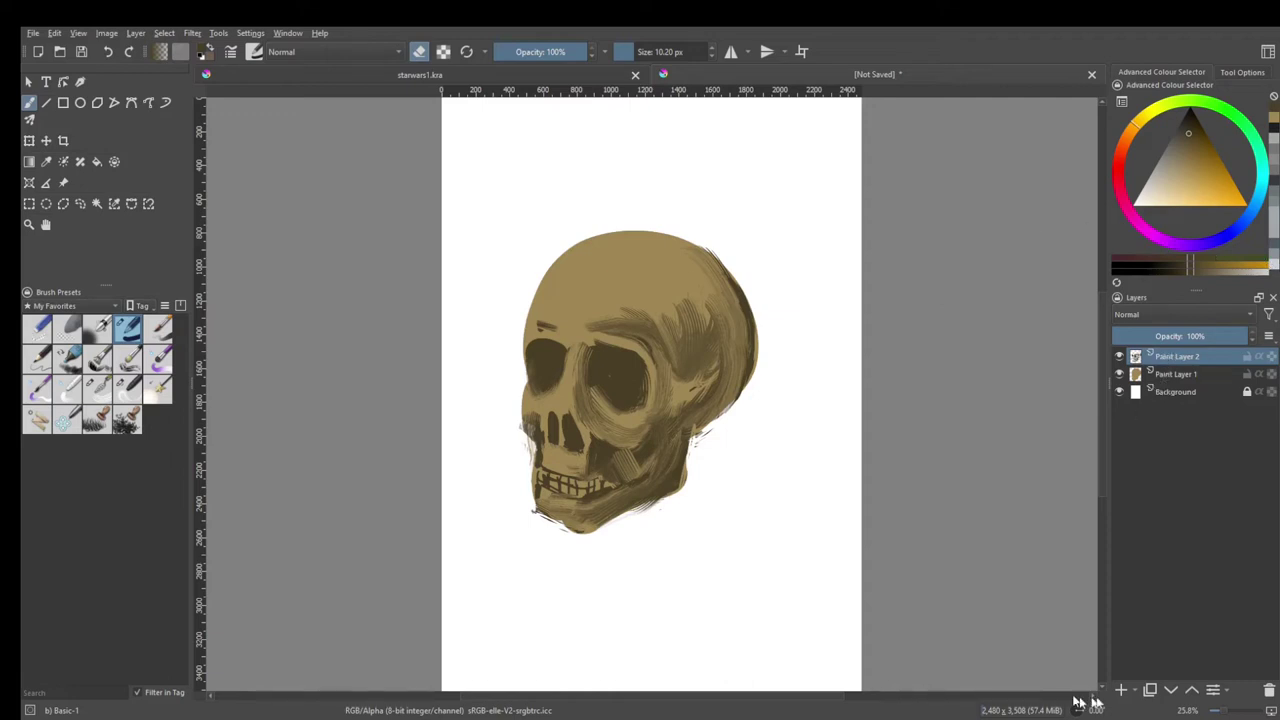
click(1121, 690)
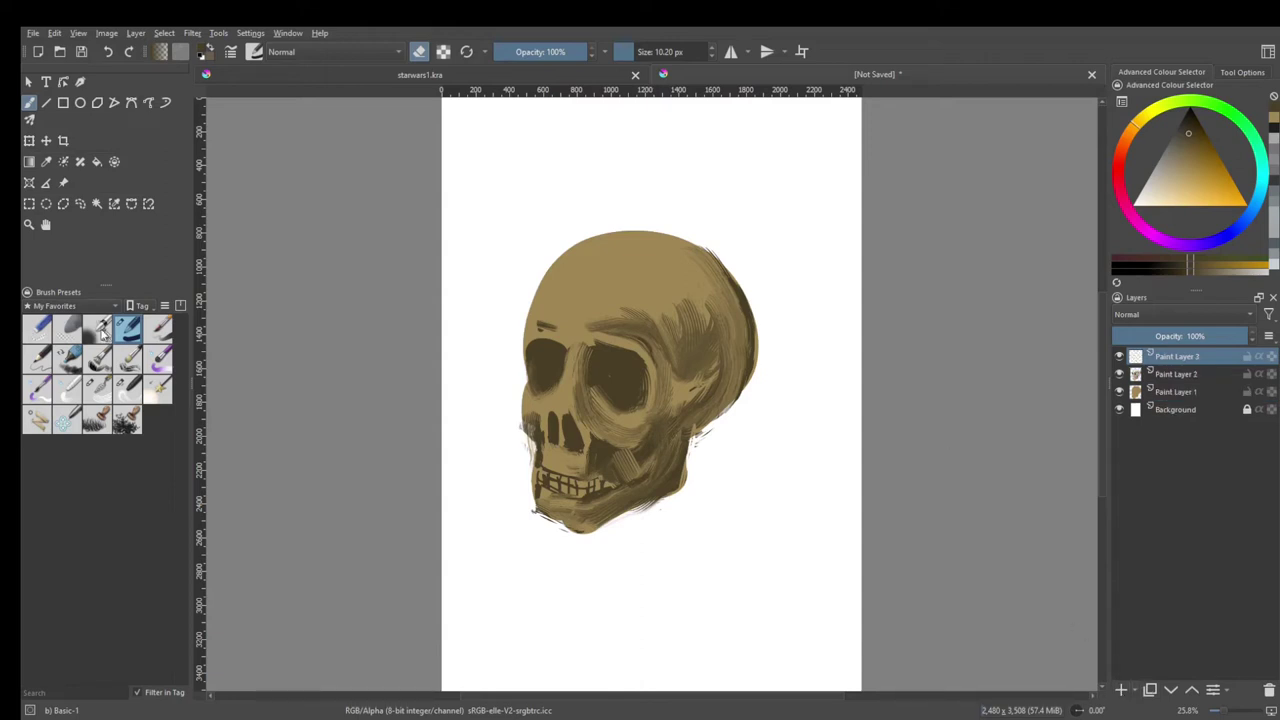
Step: Lighten the forehead and eye sockets with a cream Airbrush Soft brush
click(97, 340)
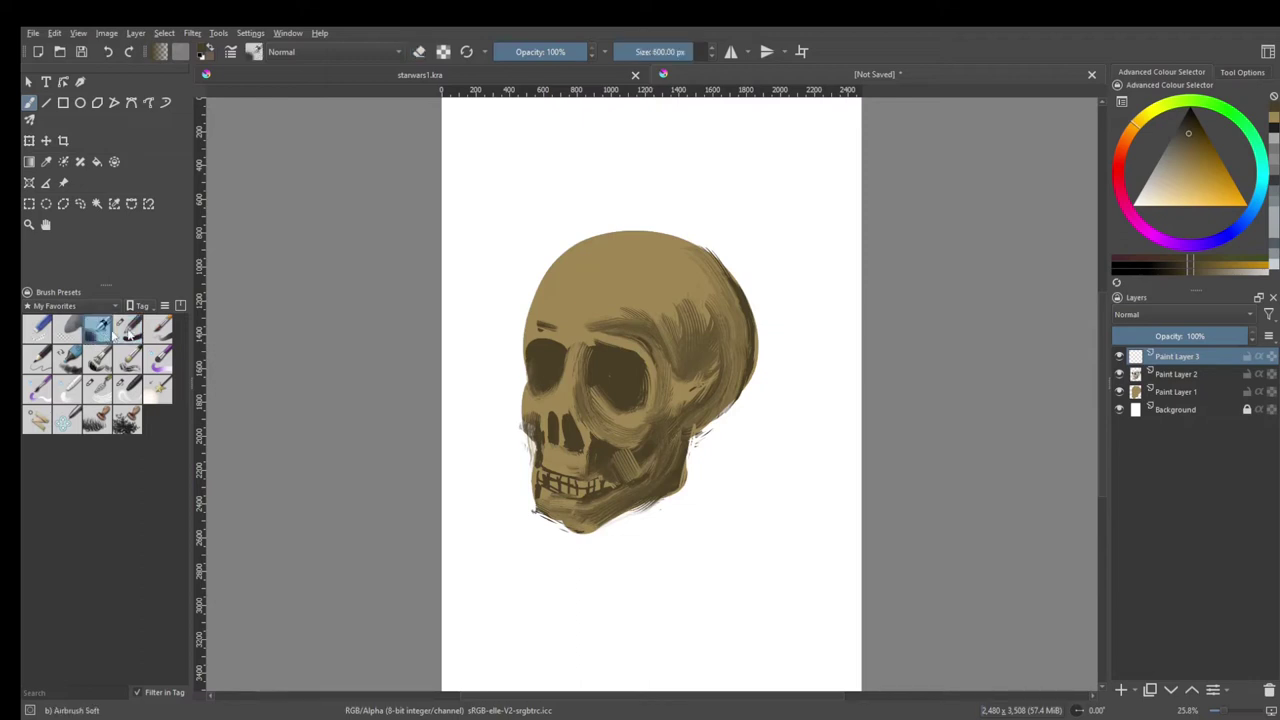
click(1164, 183)
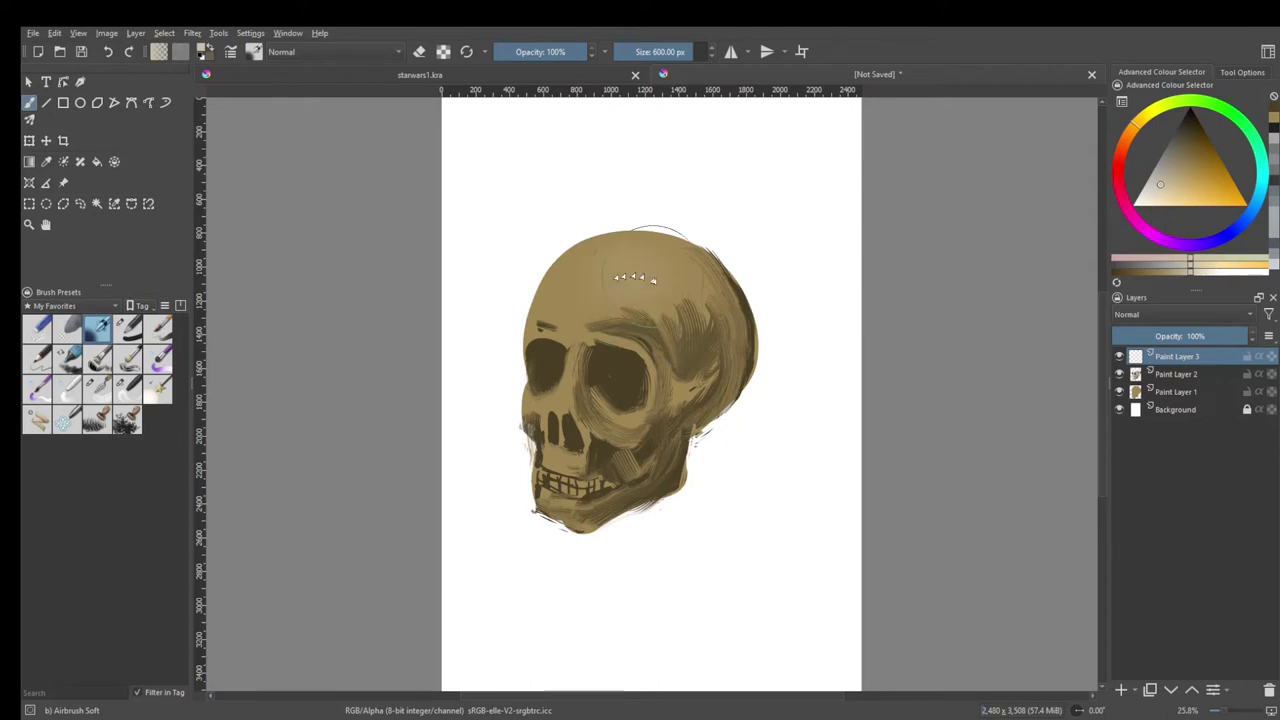
mouse_move(635, 278)
mouse_down()
mouse_move(686, 371)
mouse_move(630, 390)
mouse_move(600, 300)
mouse_move(590, 420)
mouse_move(614, 457)
mouse_move(594, 457)
mouse_move(579, 368)
mouse_move(580, 410)
mouse_move(700, 300)
mouse_move(634, 300)
mouse_move(610, 450)
mouse_up()
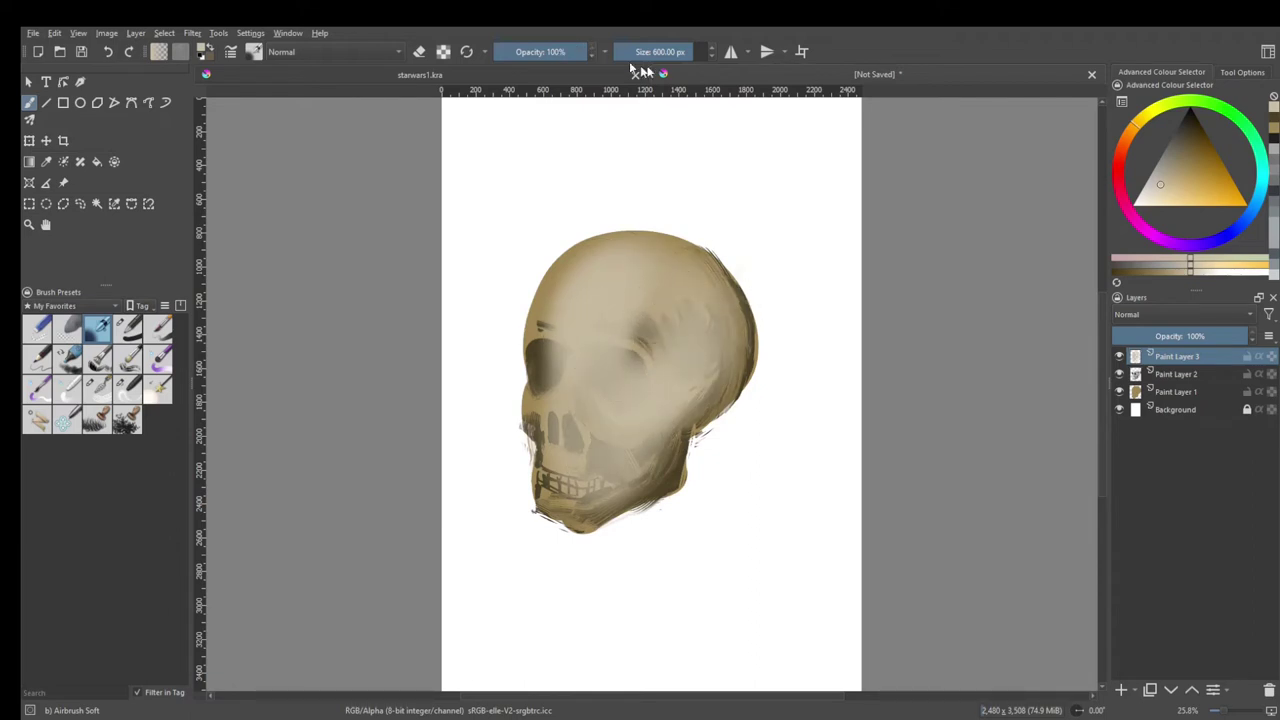
Step: At about 122 px airbrush size, brighten the skull's right edge and soften the left eye socket
drag(700, 51, 640, 51)
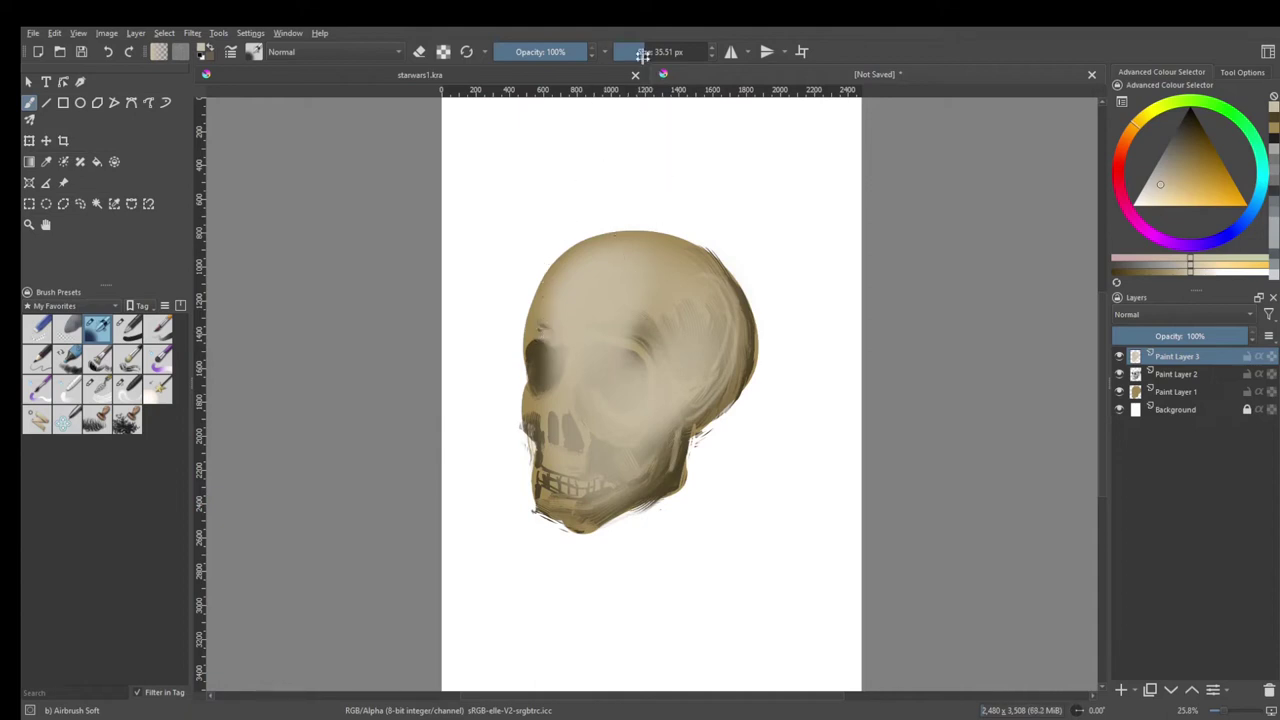
drag(641, 55, 656, 55)
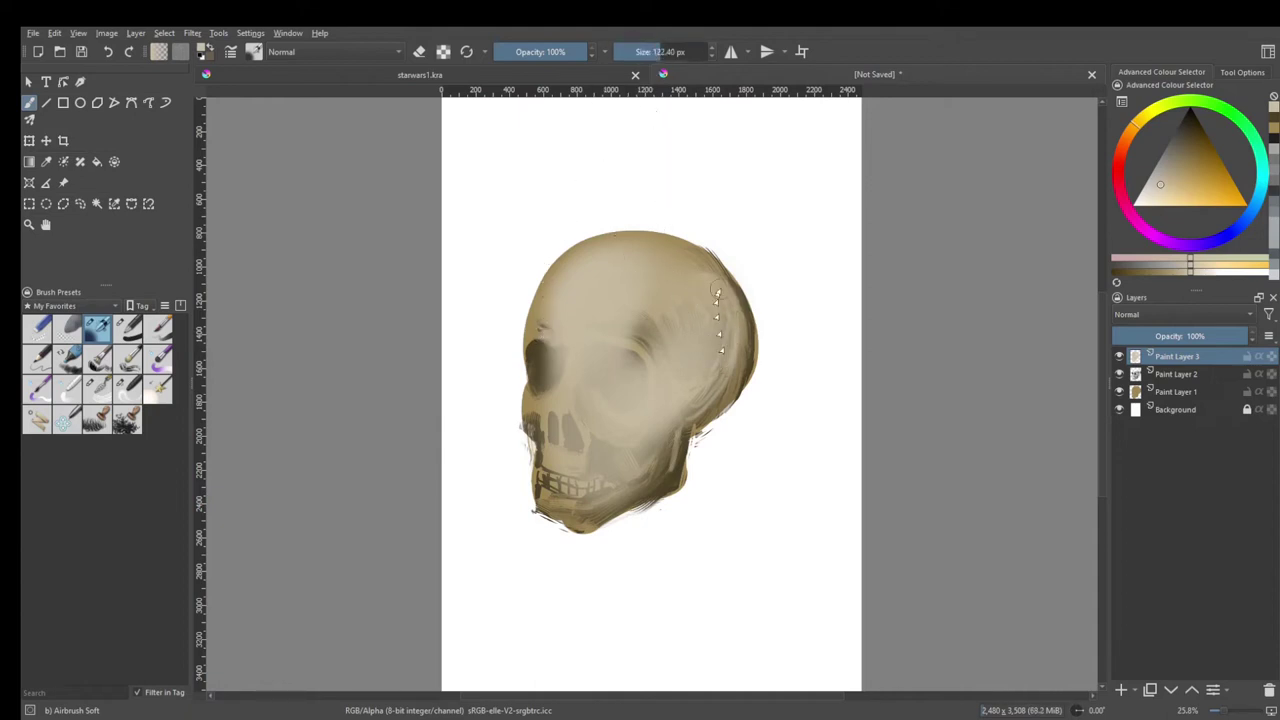
mouse_move(716, 291)
mouse_down()
mouse_move(676, 468)
mouse_move(578, 524)
mouse_move(561, 462)
mouse_move(572, 370)
mouse_move(534, 412)
mouse_move(567, 322)
mouse_move(542, 302)
mouse_move(548, 282)
mouse_move(605, 288)
mouse_move(620, 308)
mouse_move(700, 282)
mouse_move(635, 245)
mouse_move(550, 282)
mouse_move(543, 314)
mouse_move(640, 345)
mouse_move(611, 366)
mouse_move(608, 462)
mouse_move(663, 457)
mouse_move(674, 443)
mouse_move(601, 524)
mouse_up()
mouse_move(555, 347)
mouse_down()
mouse_move(537, 354)
mouse_move(540, 490)
mouse_up()
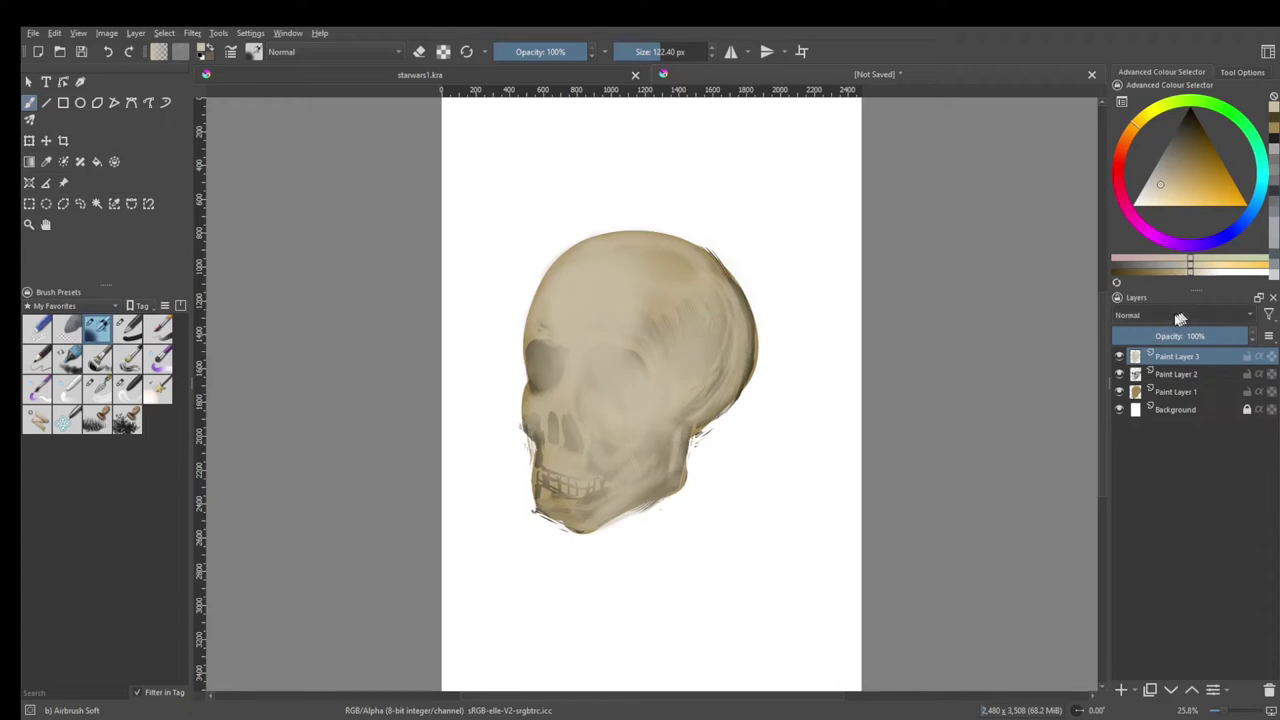
scroll(1122, 316, down, 6)
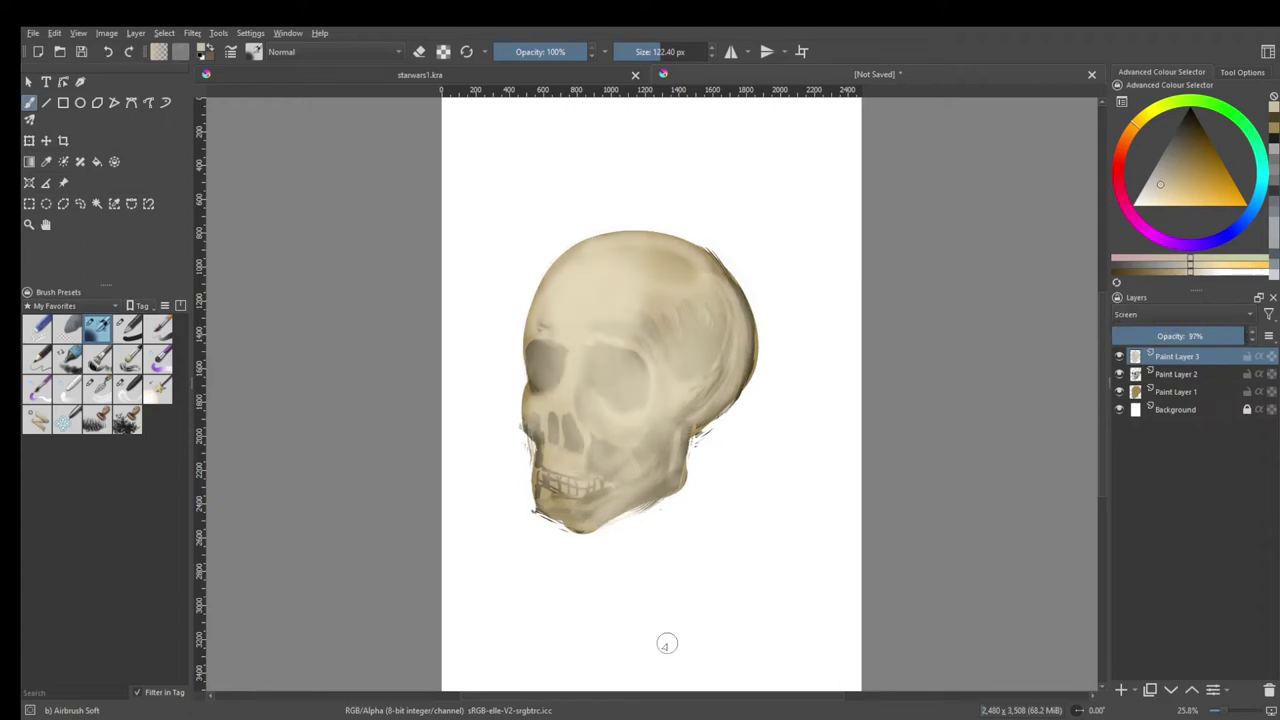
click(128, 330)
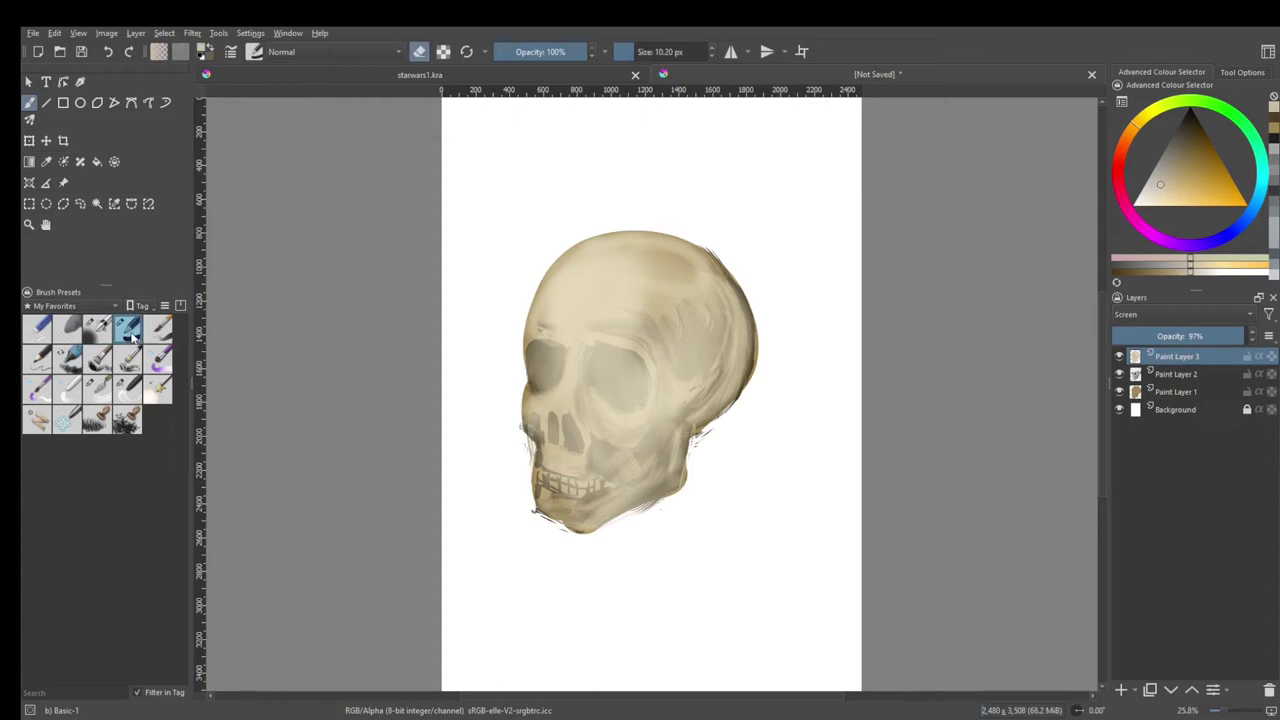
Step: Paint dark marks around the right eye socket and the two nostril openings
click(419, 52)
drag(636, 370, 638, 394)
drag(591, 382, 598, 357)
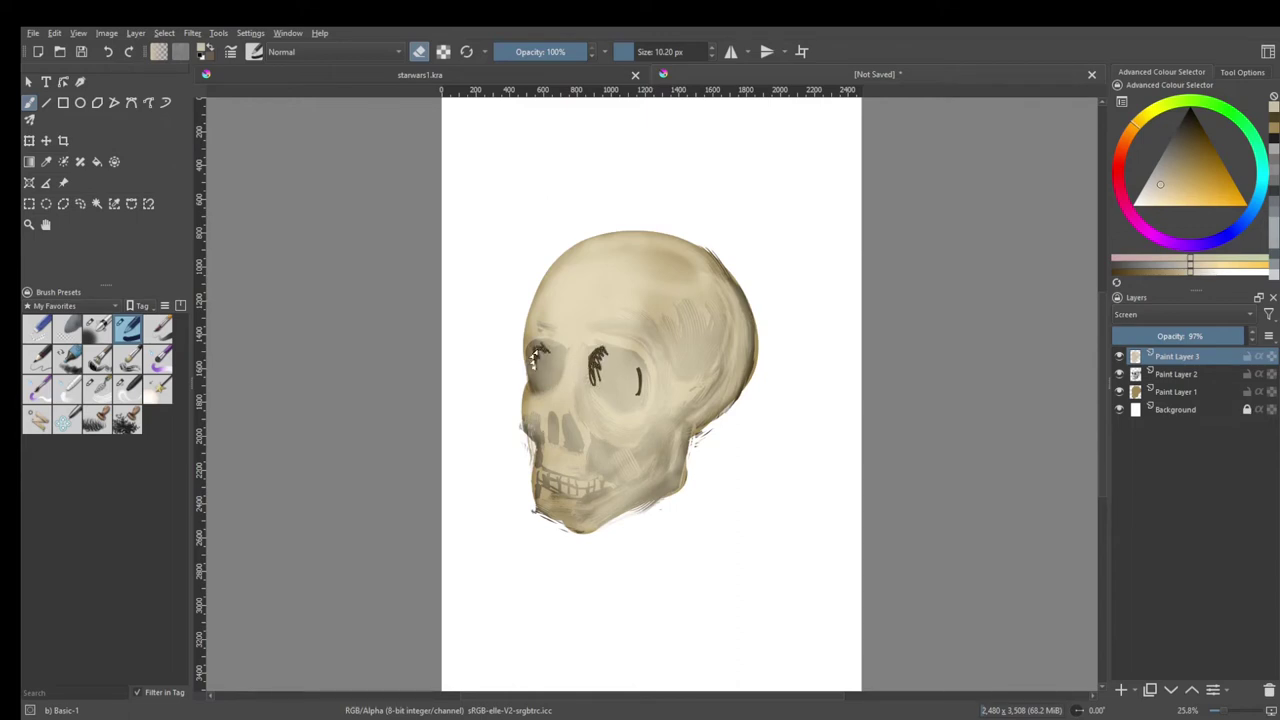
drag(568, 420, 570, 442)
drag(550, 412, 558, 432)
mouse_move(597, 358)
mouse_down()
mouse_move(598, 395)
mouse_move(632, 358)
mouse_up()
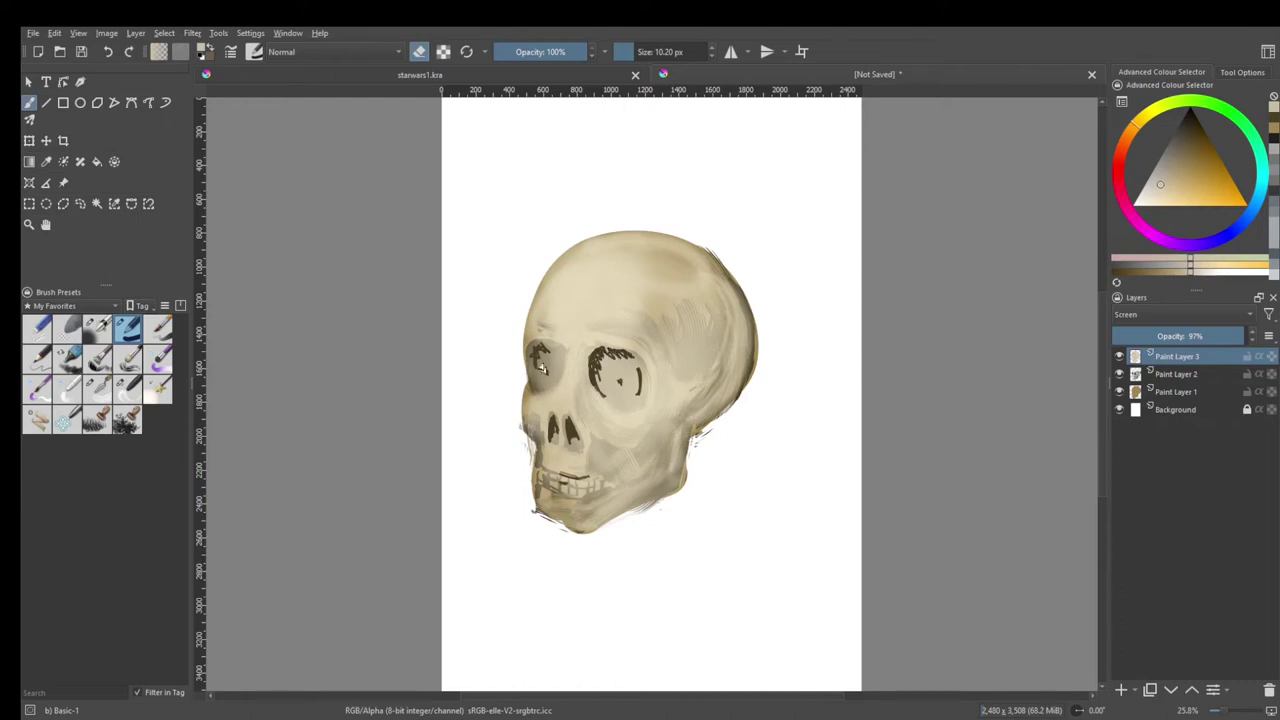
Step: Line both eye socket rims, add a cheek contour, teeth marks, temple hatching and a brow arc
drag(550, 356, 545, 349)
drag(600, 360, 630, 360)
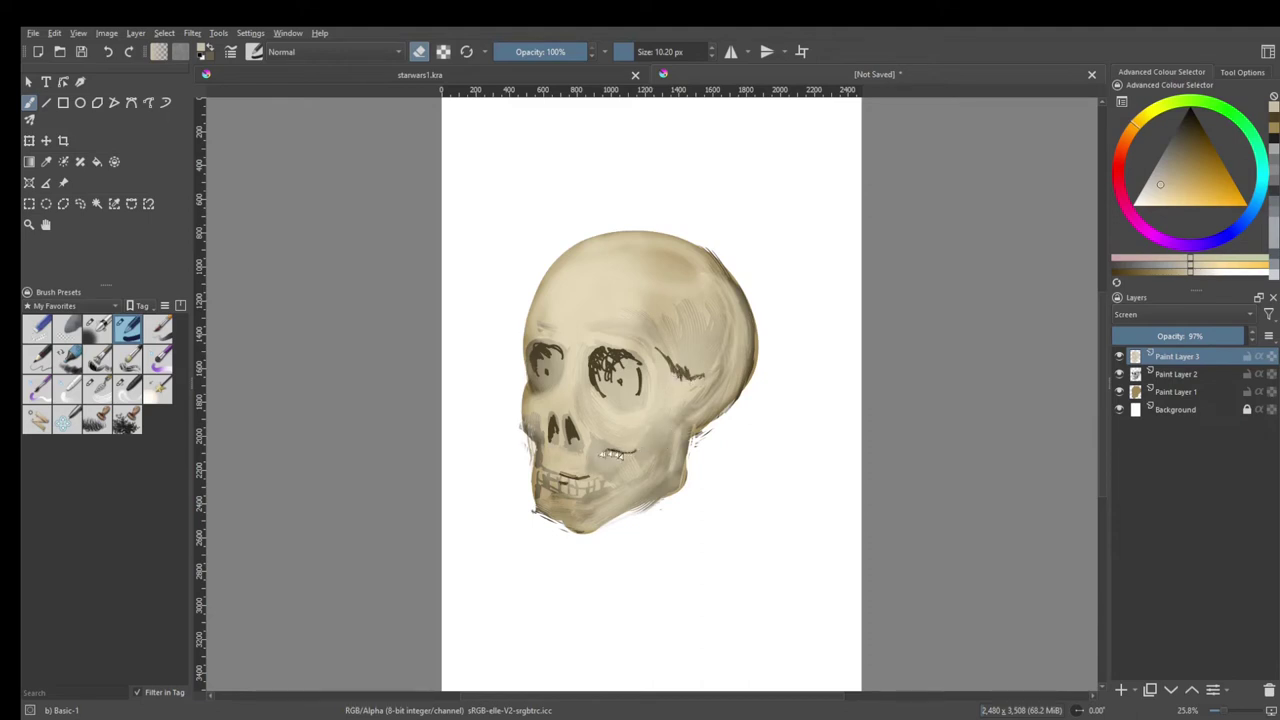
drag(598, 456, 590, 436)
drag(607, 470, 605, 458)
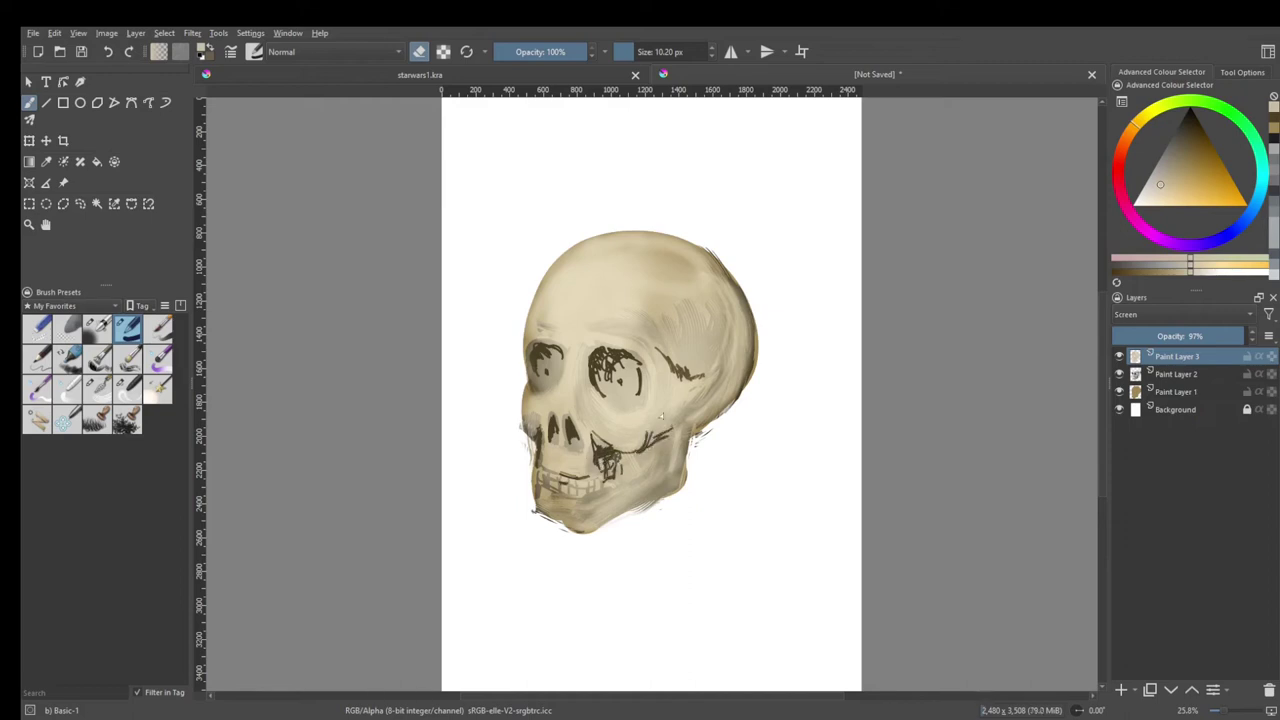
mouse_move(658, 383)
mouse_down()
mouse_move(648, 352)
mouse_move(633, 352)
mouse_up()
mouse_move(563, 335)
mouse_down()
mouse_move(634, 372)
mouse_move(598, 368)
mouse_up()
Step: With an 81 px brush at 28% opacity, softly shade both eye sockets, temple and back edge
click(540, 51)
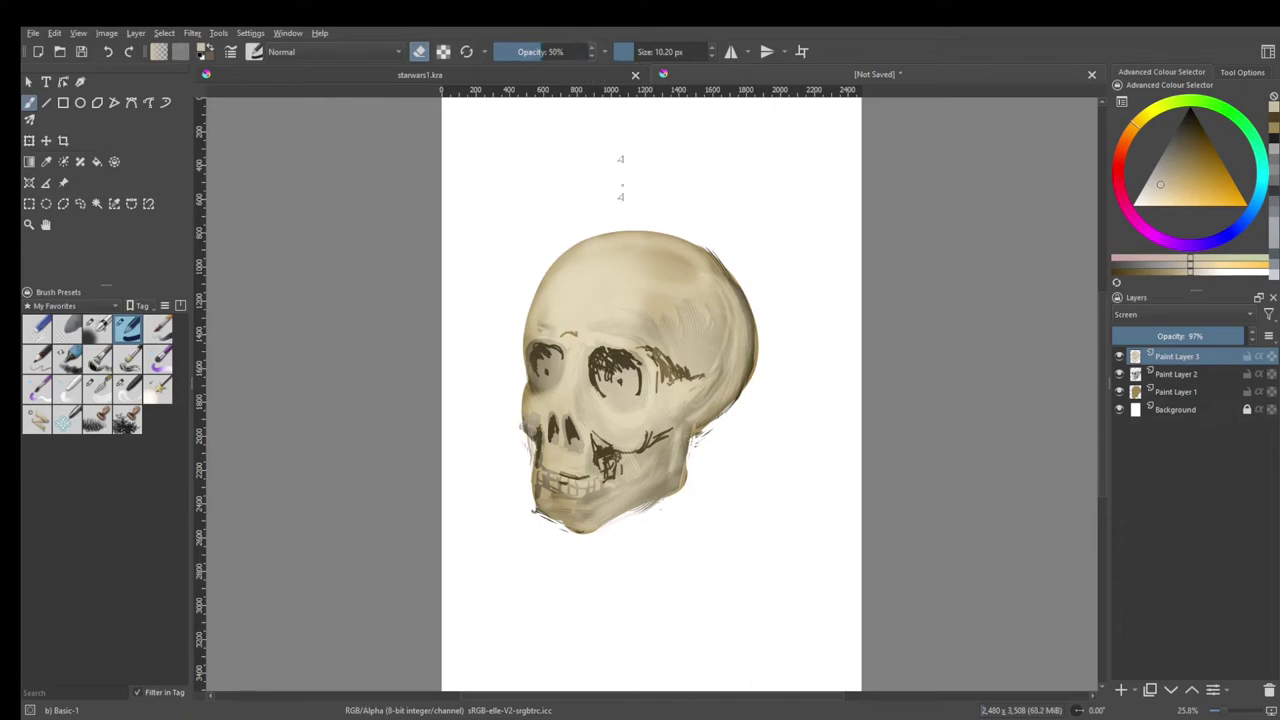
click(656, 51)
mouse_move(608, 398)
mouse_down()
mouse_move(626, 360)
mouse_move(550, 390)
mouse_up()
click(521, 51)
mouse_move(630, 452)
mouse_down()
mouse_move(680, 432)
mouse_move(650, 484)
mouse_move(585, 523)
mouse_move(612, 462)
mouse_move(632, 455)
mouse_move(594, 440)
mouse_move(682, 412)
mouse_move(698, 364)
mouse_move(670, 358)
mouse_move(705, 380)
mouse_up()
drag(745, 330, 700, 415)
drag(740, 290, 710, 370)
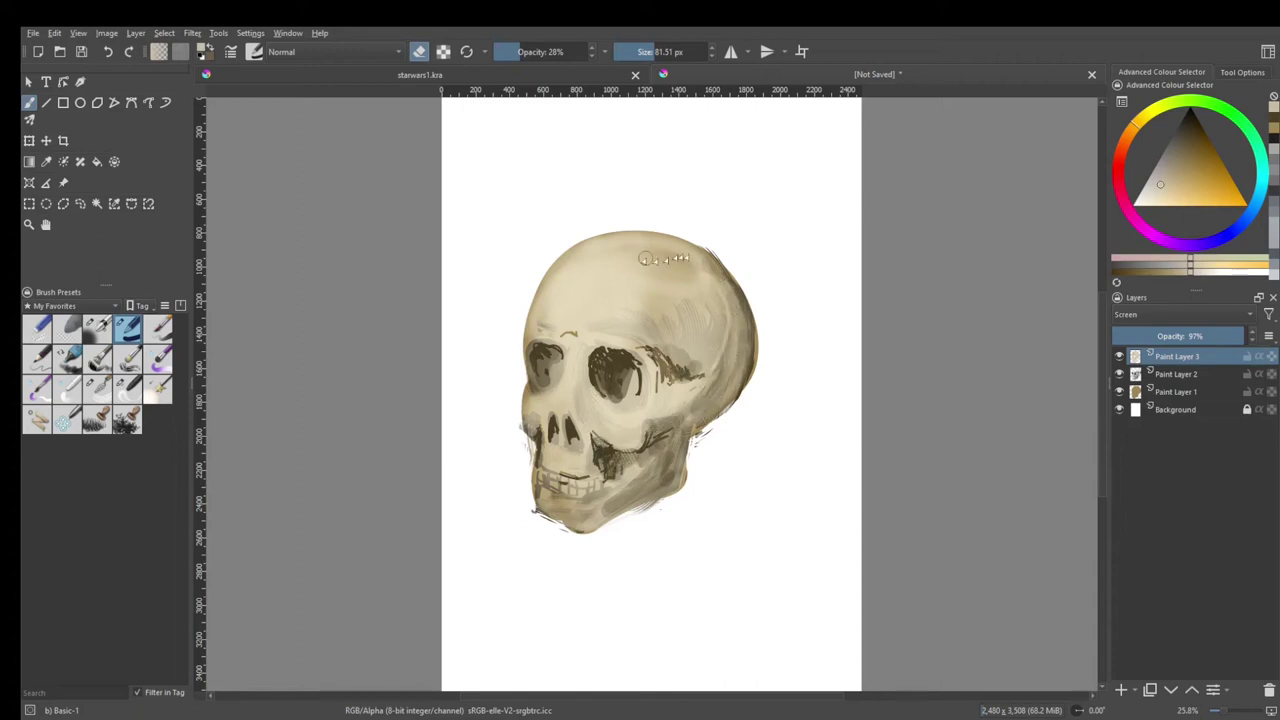
Step: Touch up teeth, nose edge and eye sockets, add a faint brow ridge at 17% opacity, and add Paint Layer 4
mouse_move(640, 445)
mouse_down()
mouse_move(618, 450)
mouse_move(636, 440)
mouse_up()
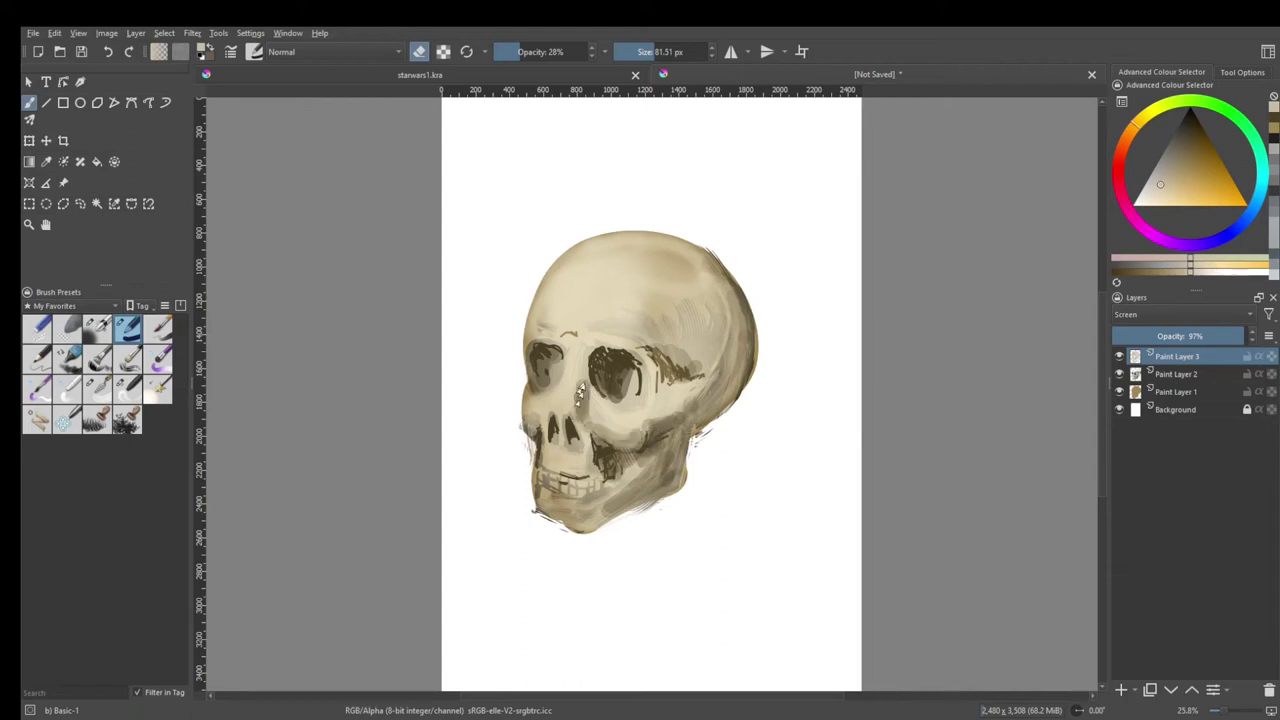
mouse_move(530, 412)
mouse_down()
mouse_move(528, 438)
mouse_move(593, 472)
mouse_move(648, 480)
mouse_move(600, 510)
mouse_up()
drag(680, 436, 670, 480)
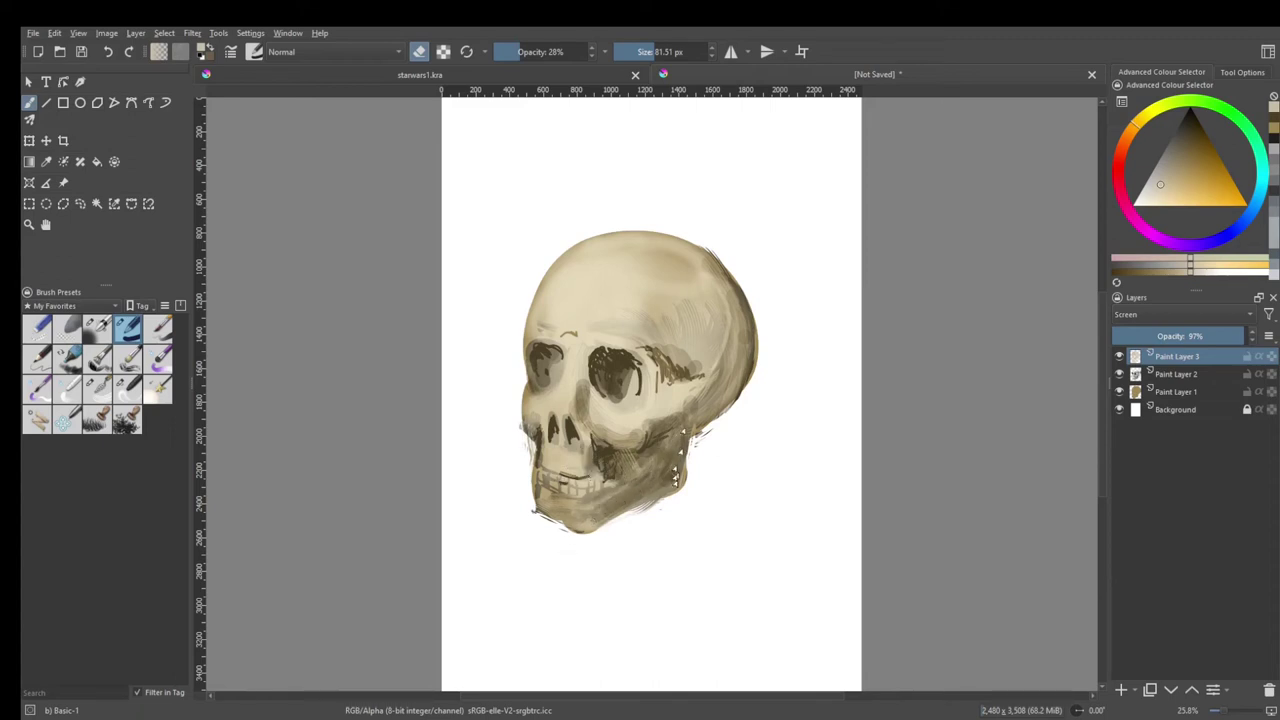
drag(620, 364, 625, 398)
mouse_move(542, 366)
mouse_down()
mouse_move(556, 386)
mouse_move(619, 396)
mouse_move(628, 368)
mouse_move(702, 370)
mouse_move(716, 318)
mouse_move(698, 400)
mouse_move(605, 440)
mouse_move(655, 376)
mouse_move(638, 352)
mouse_move(667, 320)
mouse_move(645, 345)
mouse_up()
click(508, 51)
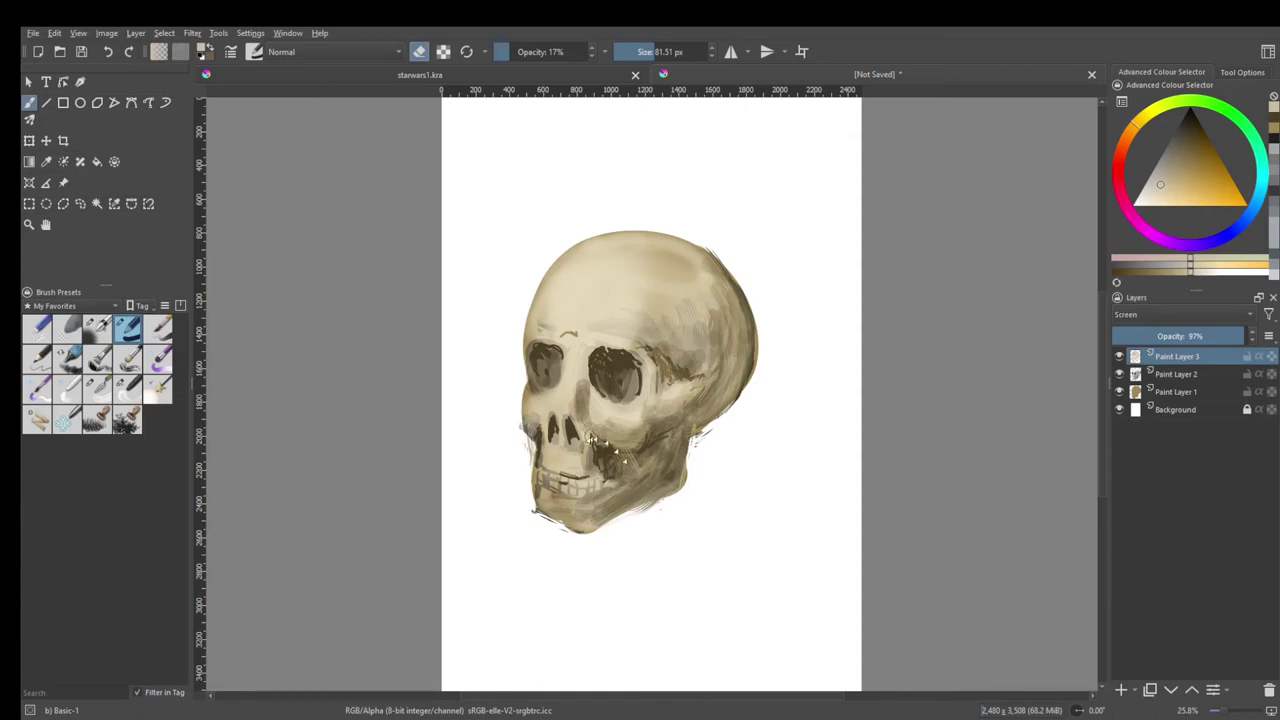
mouse_move(604, 468)
mouse_down()
mouse_move(598, 498)
mouse_move(580, 430)
mouse_move(527, 421)
mouse_move(556, 480)
mouse_move(548, 512)
mouse_move(570, 525)
mouse_move(555, 514)
mouse_move(582, 515)
mouse_up()
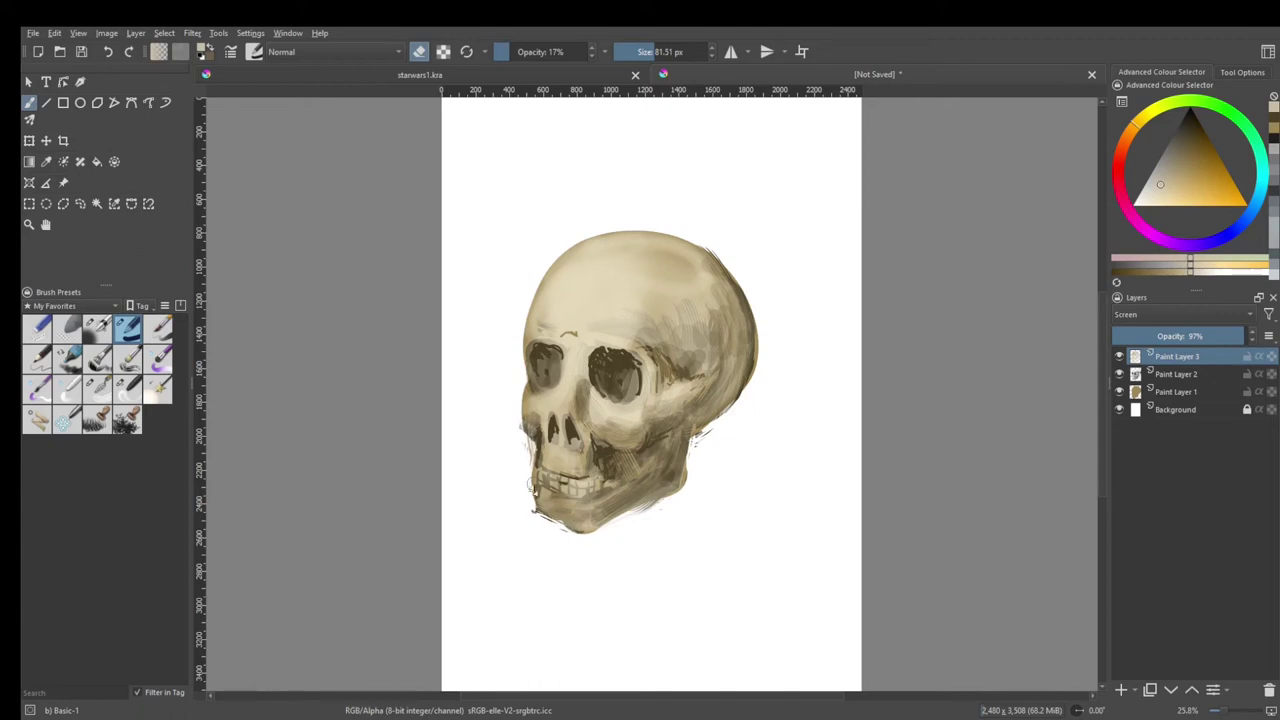
mouse_move(560, 333)
mouse_down()
mouse_move(530, 332)
mouse_move(680, 345)
mouse_move(697, 366)
mouse_move(720, 298)
mouse_move(696, 420)
mouse_up()
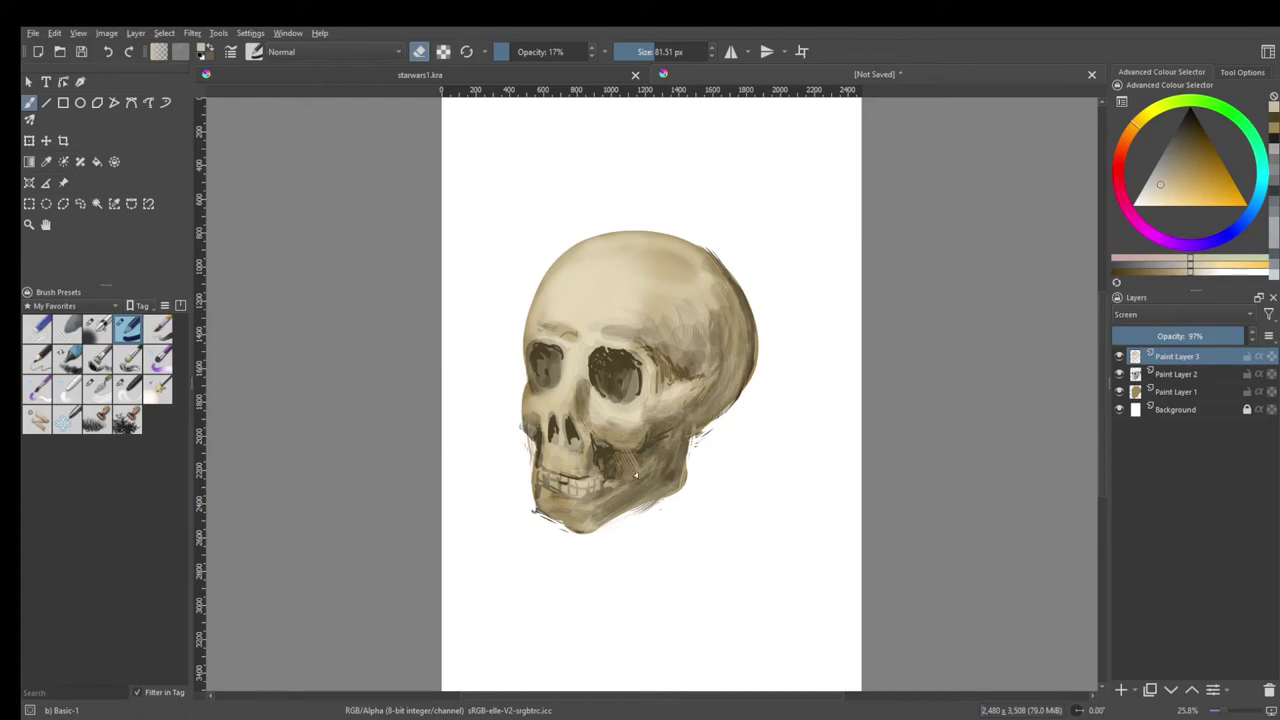
click(1120, 690)
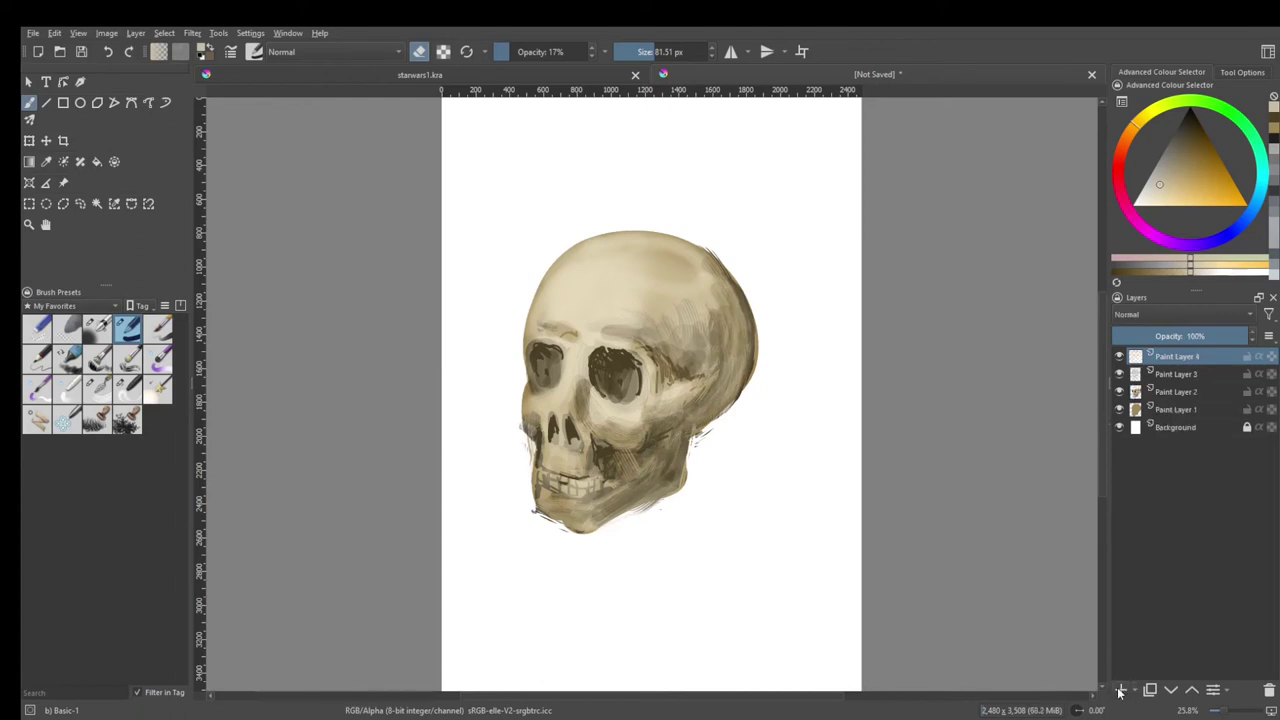
Step: With a near-black Pencil-2 brush, mark the eye socket tops and a stroke in the nose cavity
click(1182, 126)
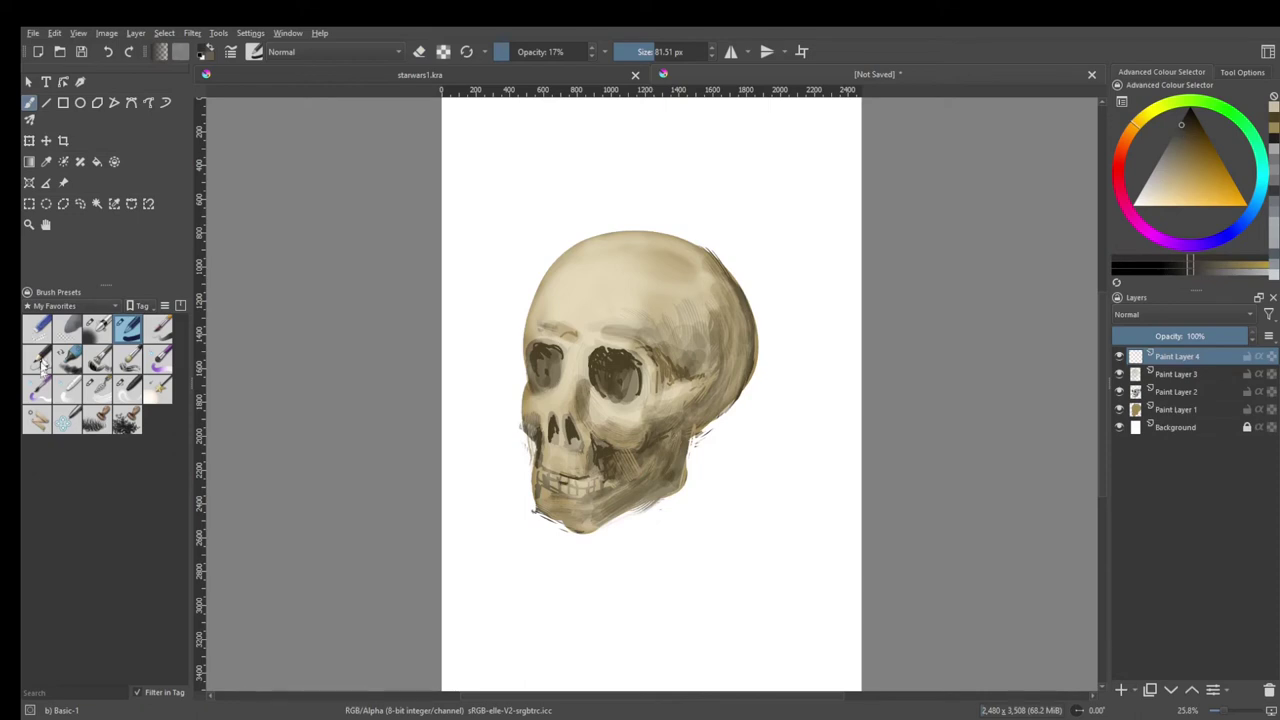
click(42, 366)
click(1188, 121)
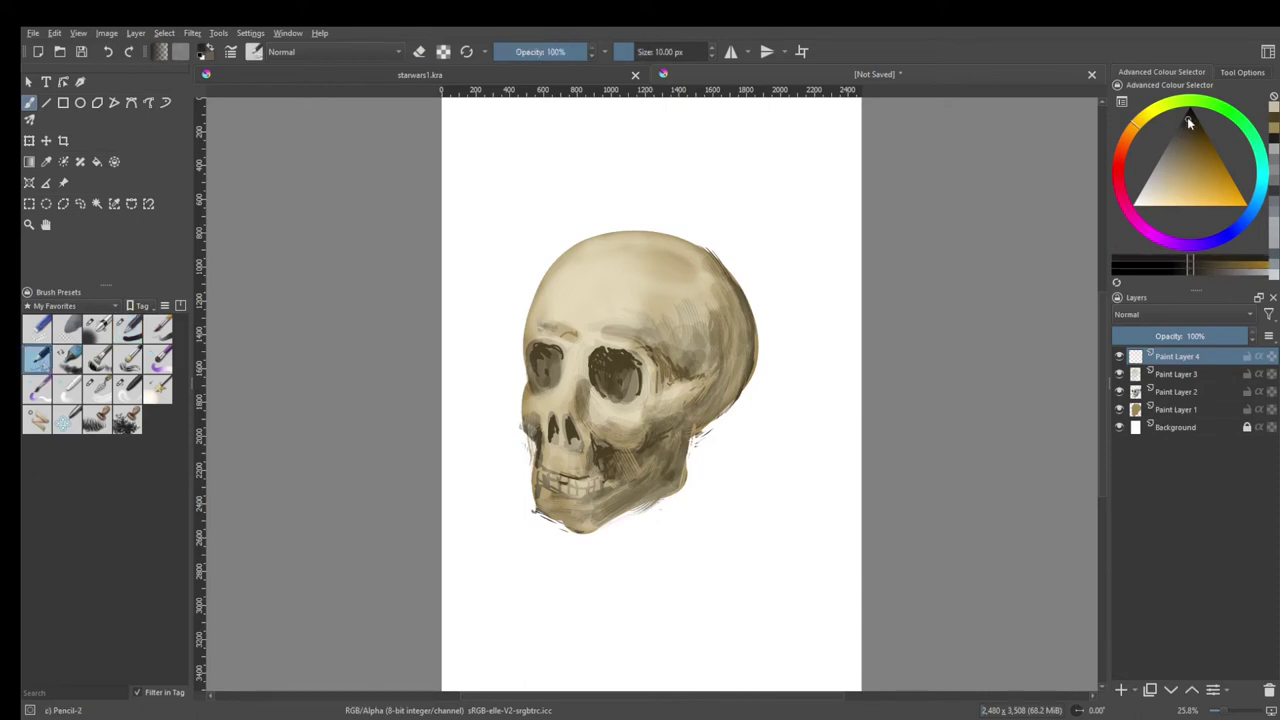
drag(595, 358, 618, 356)
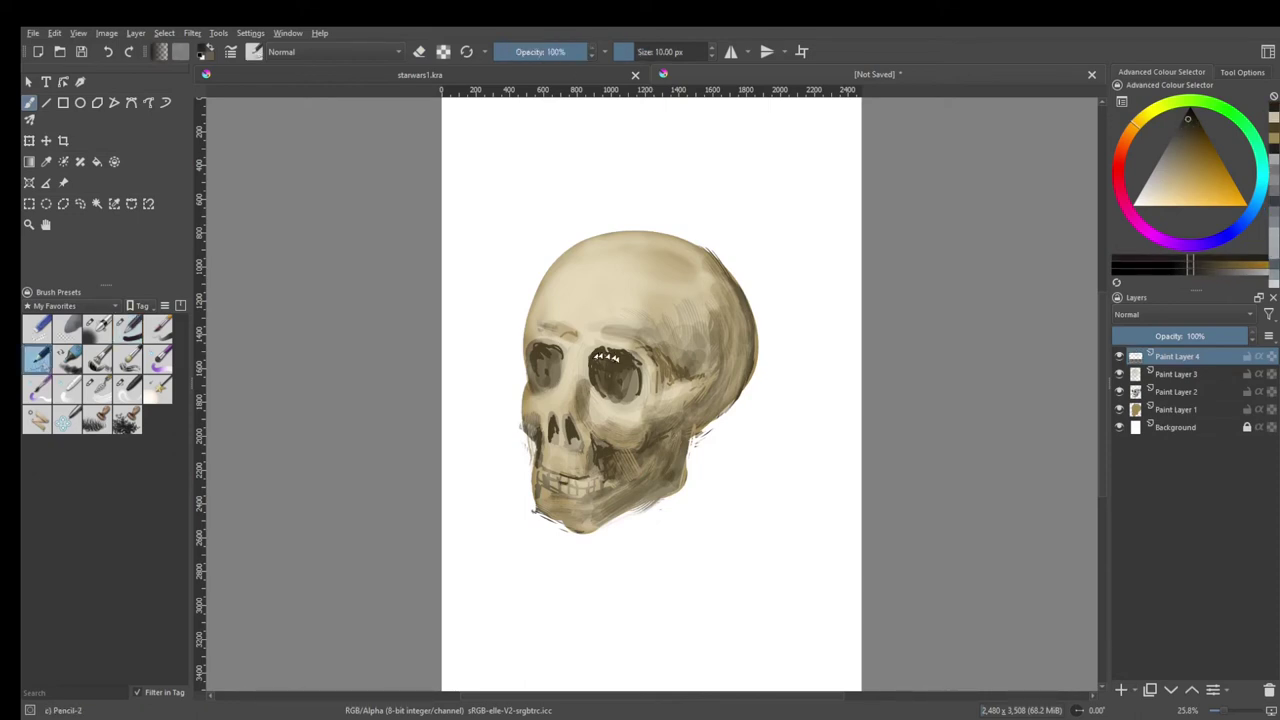
drag(566, 418, 562, 424)
scroll(506, 359, up, 3)
drag(496, 372, 457, 367)
Step: Thicken the pencil, hatch the left eye socket and outline the right socket's outer edge
drag(651, 48, 634, 54)
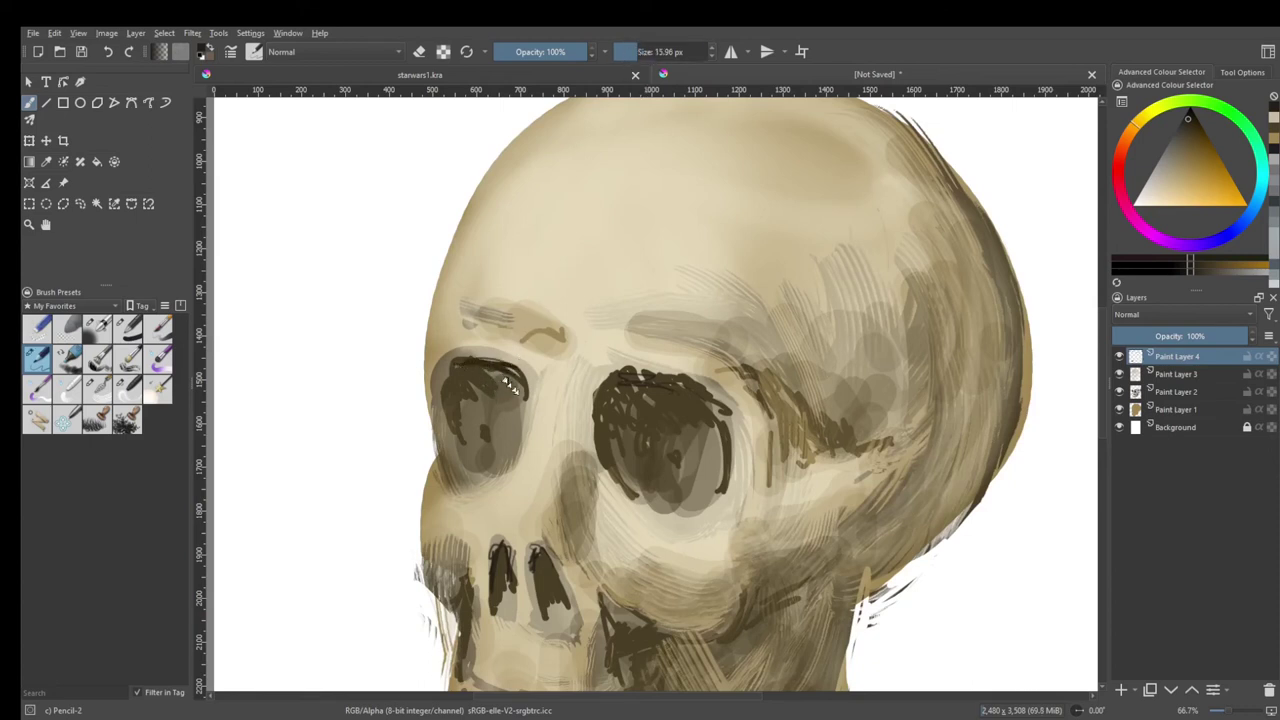
mouse_move(497, 385)
mouse_down()
mouse_move(470, 388)
mouse_move(452, 420)
mouse_up()
drag(460, 360, 448, 398)
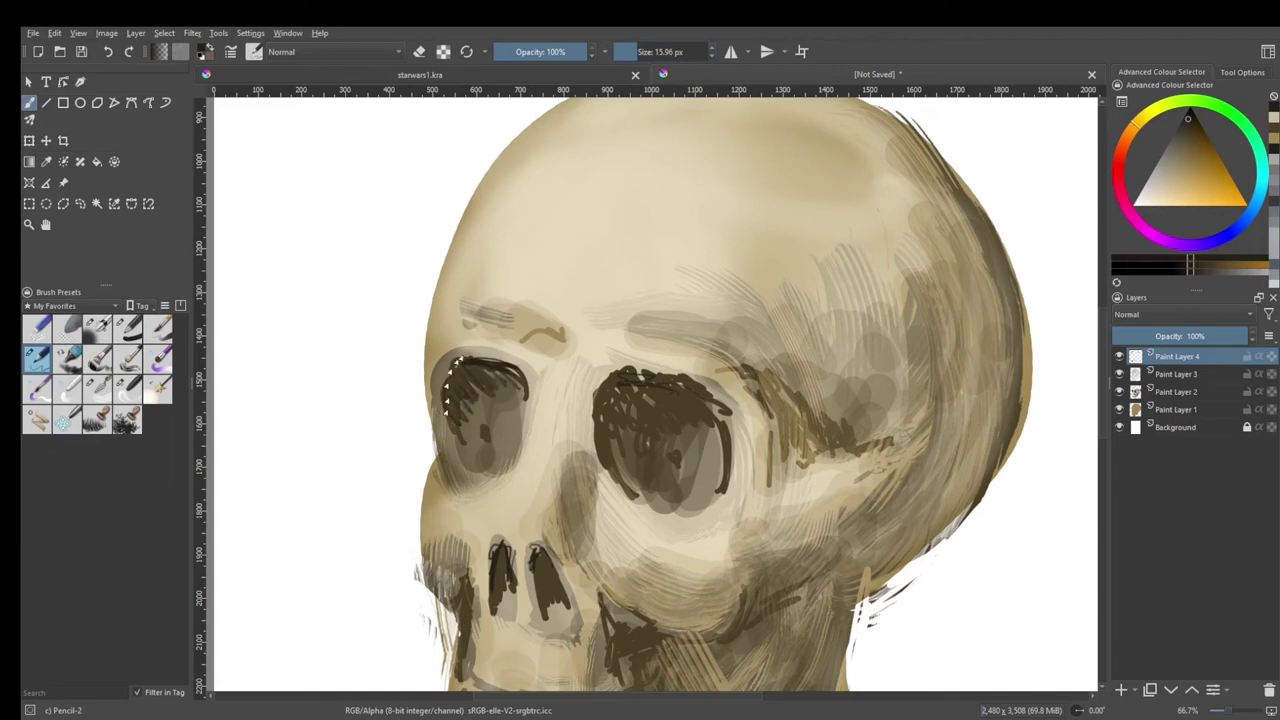
drag(791, 396, 772, 438)
mouse_move(760, 376)
mouse_down()
mouse_move(776, 436)
mouse_move(845, 428)
mouse_move(798, 460)
mouse_move(770, 446)
mouse_move(770, 400)
mouse_up()
mouse_move(796, 450)
mouse_down()
mouse_move(858, 422)
mouse_move(806, 452)
mouse_up()
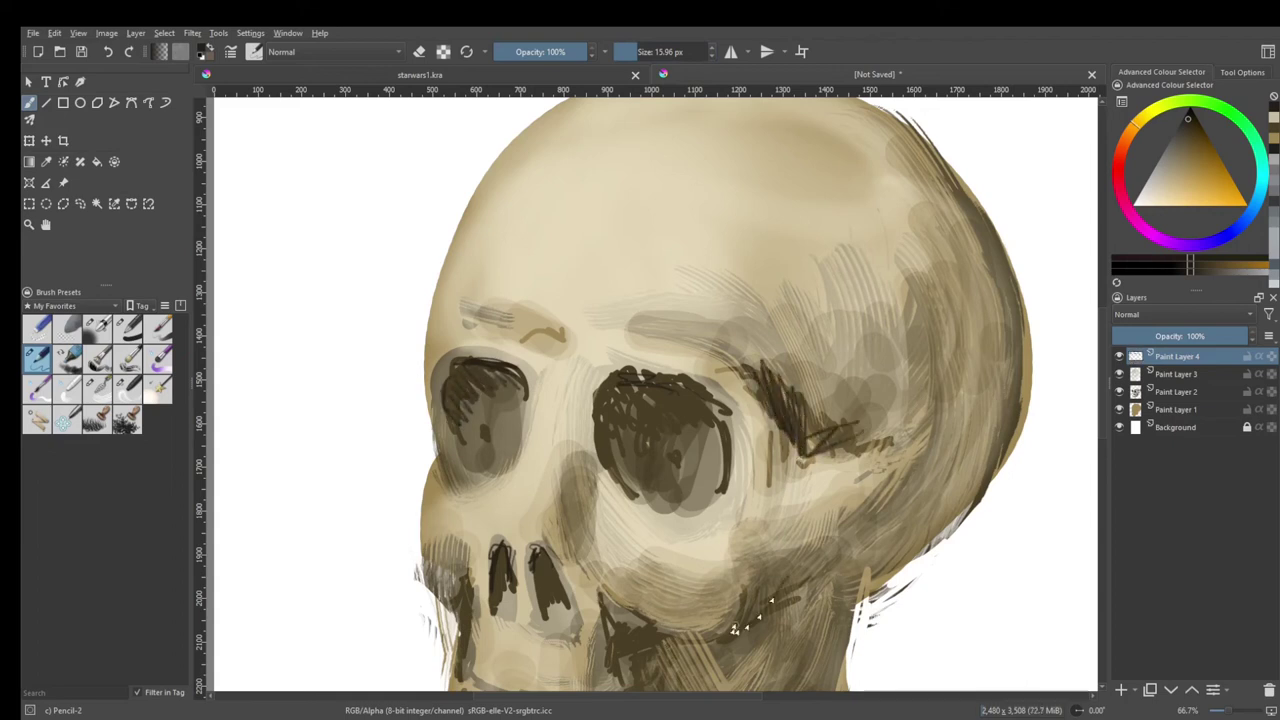
Step: Pencil the jaw line, nostril hatching, cheekbone line, and the skull's left edge and cheek contours
drag(740, 624, 657, 624)
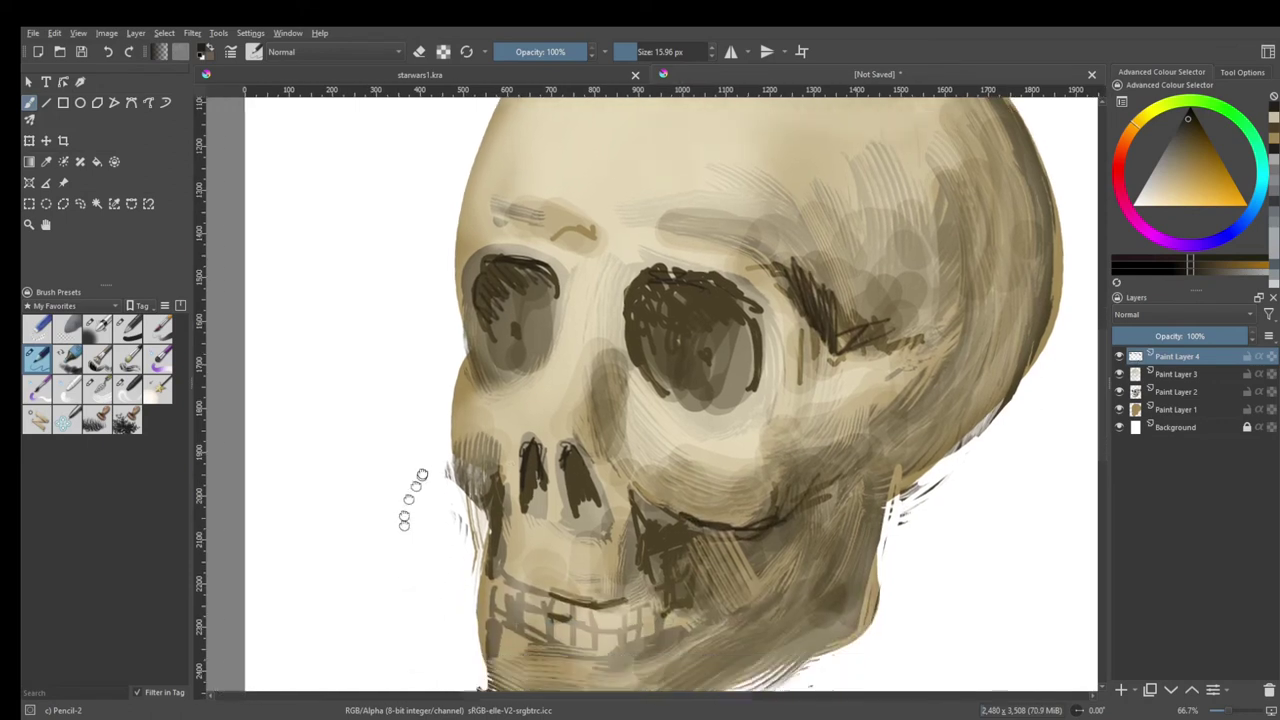
drag(411, 578, 441, 478)
drag(578, 442, 566, 520)
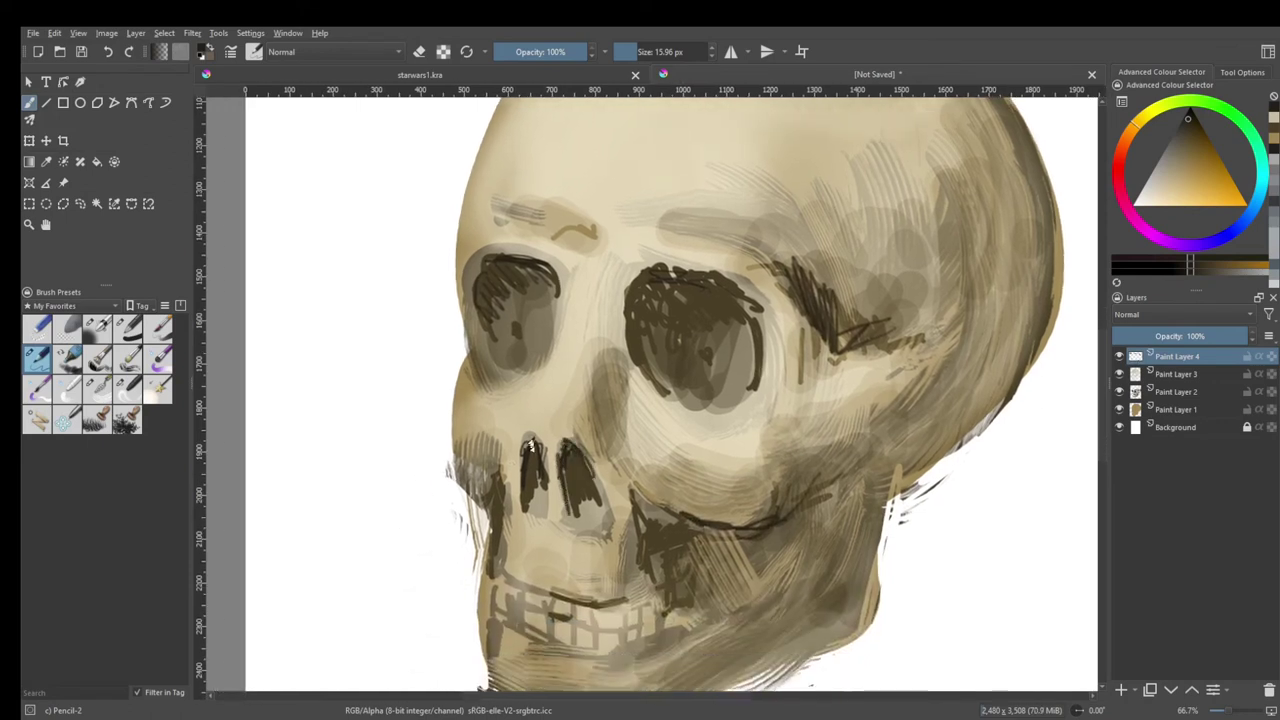
drag(527, 445, 535, 452)
drag(528, 428, 566, 314)
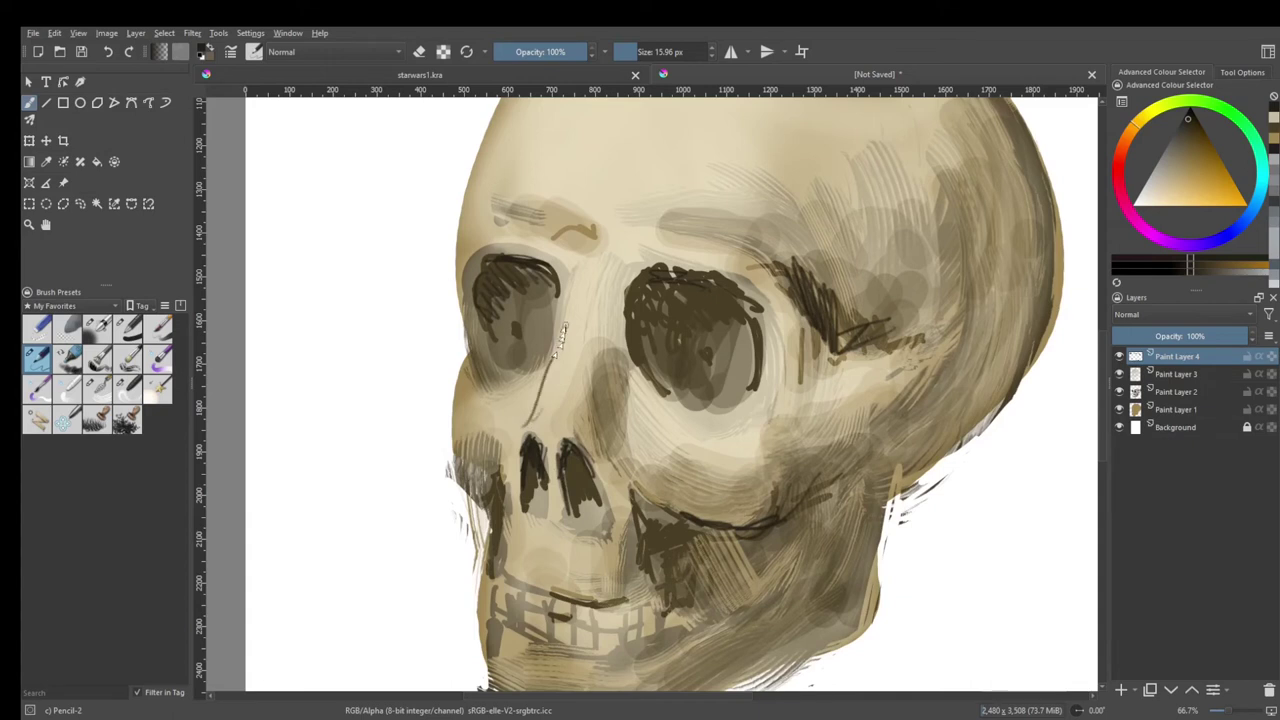
mouse_move(490, 460)
mouse_down()
mouse_move(470, 495)
mouse_move(450, 440)
mouse_move(466, 358)
mouse_up()
mouse_move(800, 265)
mouse_down()
mouse_move(804, 385)
mouse_move(855, 350)
mouse_up()
mouse_move(847, 466)
mouse_down()
mouse_move(780, 500)
mouse_move(790, 600)
mouse_up()
drag(912, 455, 868, 603)
Step: Zoom in and thicken the right edge of the jaw with dark pencil strokes
scroll(868, 603, up, 1)
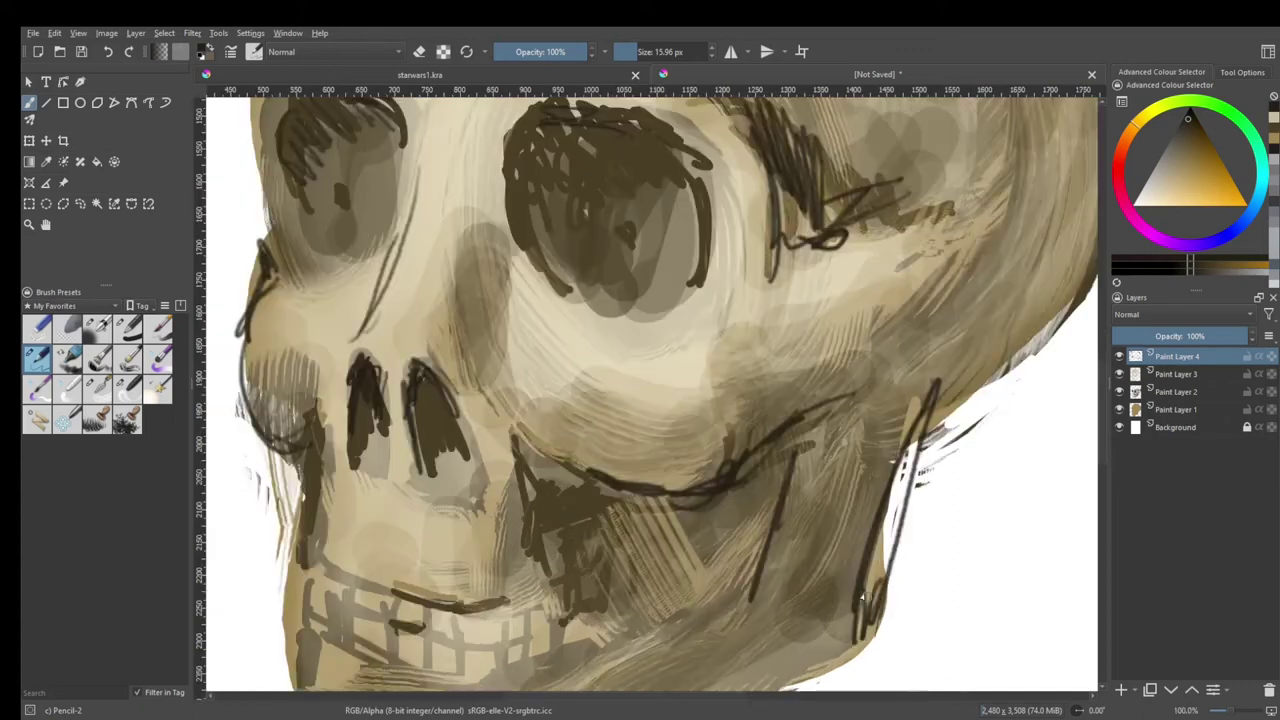
scroll(838, 510, down, 2)
scroll(838, 510, up, 1)
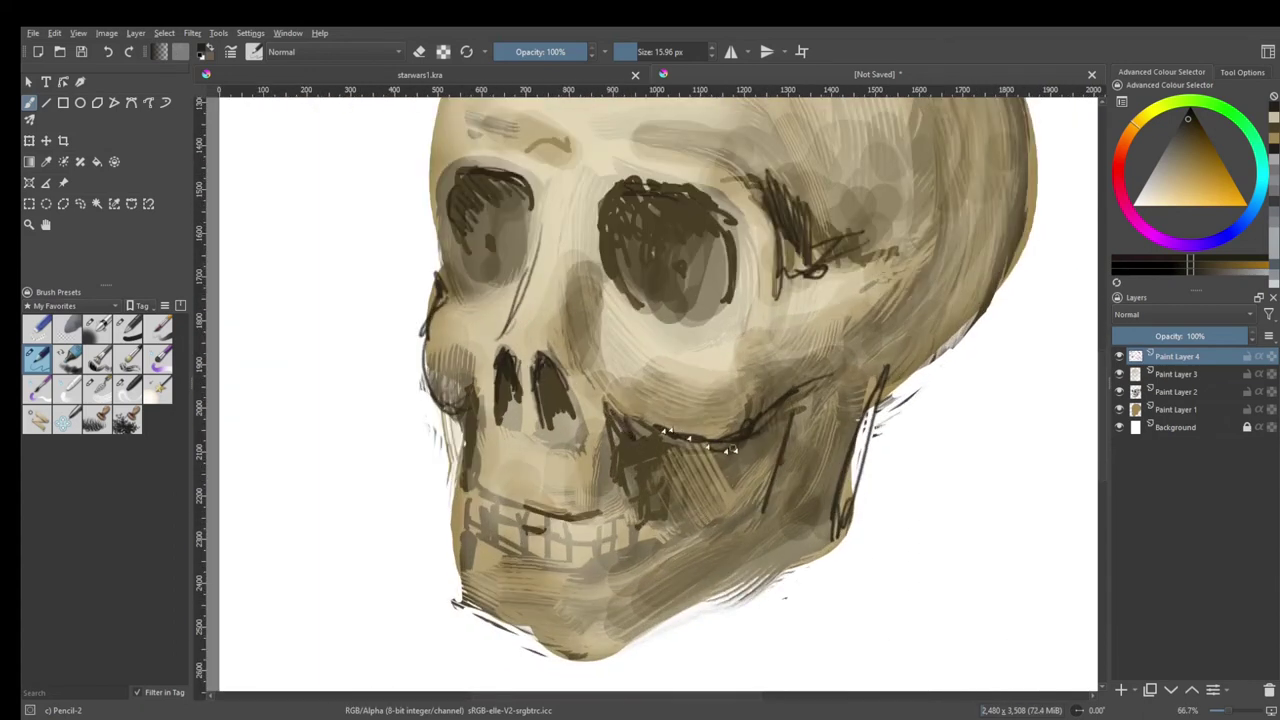
drag(795, 428, 756, 526)
drag(878, 392, 818, 535)
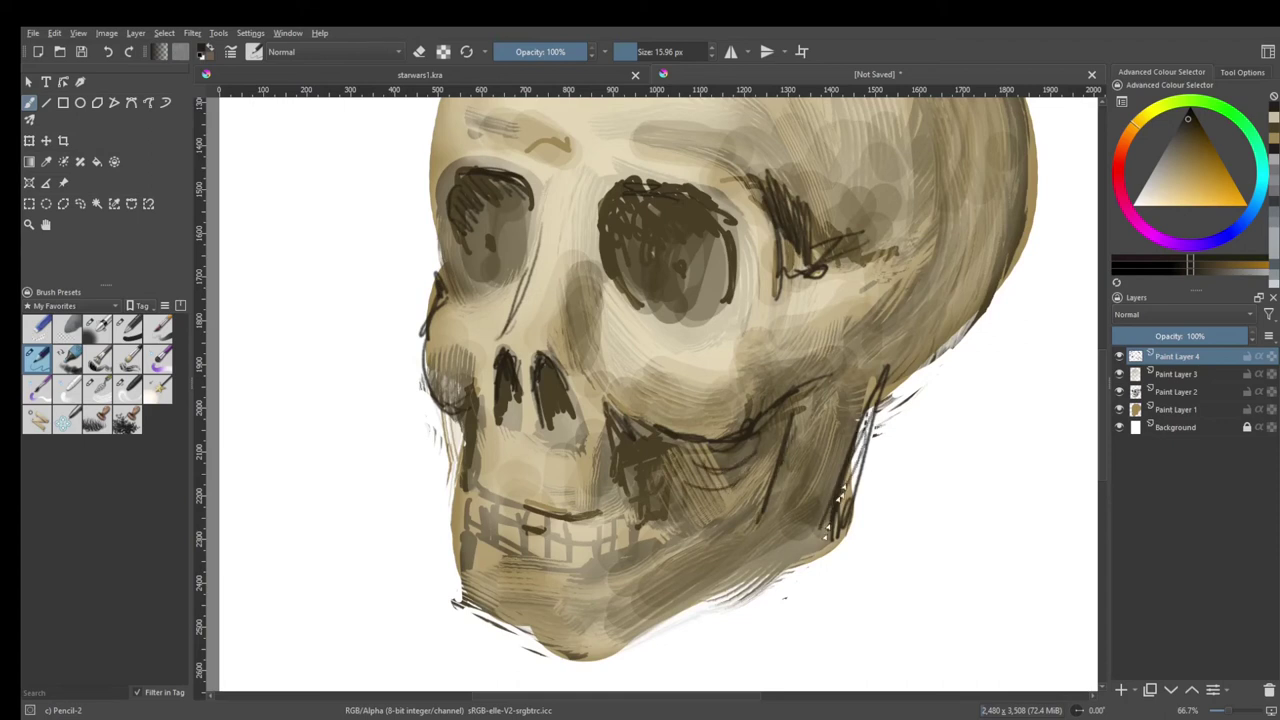
drag(866, 428, 824, 540)
drag(872, 346, 856, 420)
scroll(976, 285, down, 1)
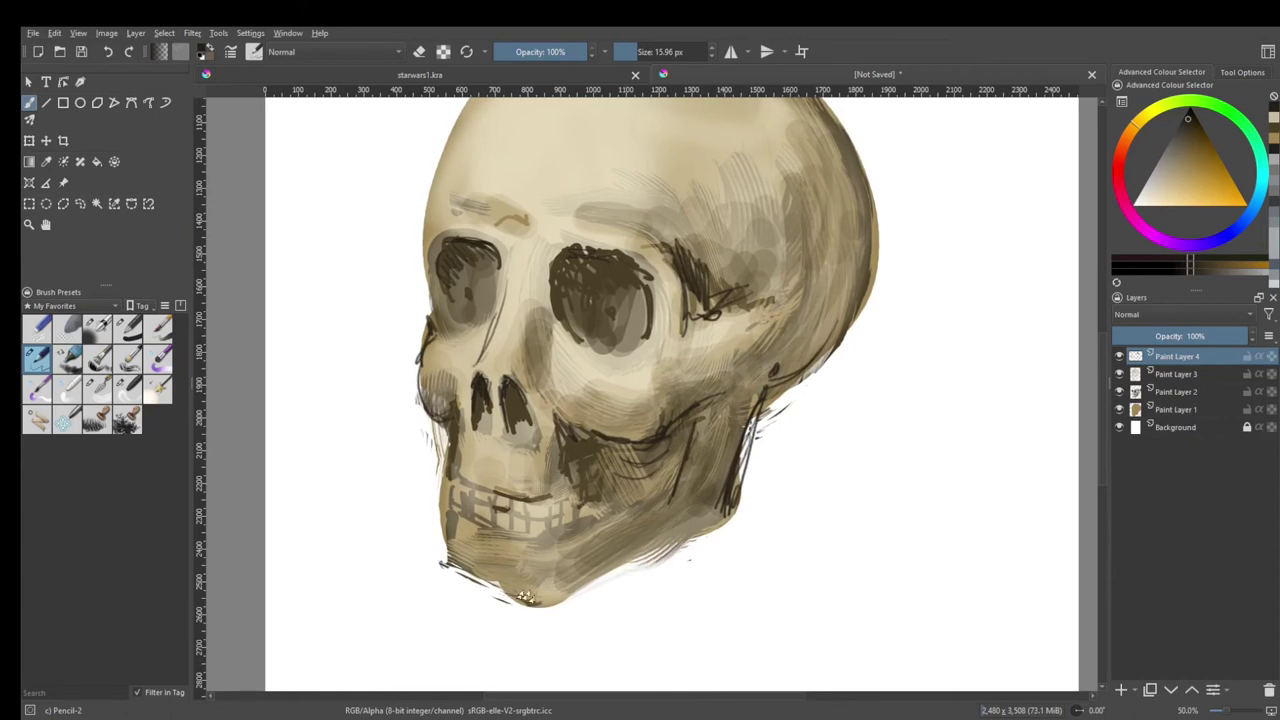
Step: Outline the chin, separate the upper teeth, and hatch the right nostril, brow ridge and lower cheek
drag(525, 597, 448, 565)
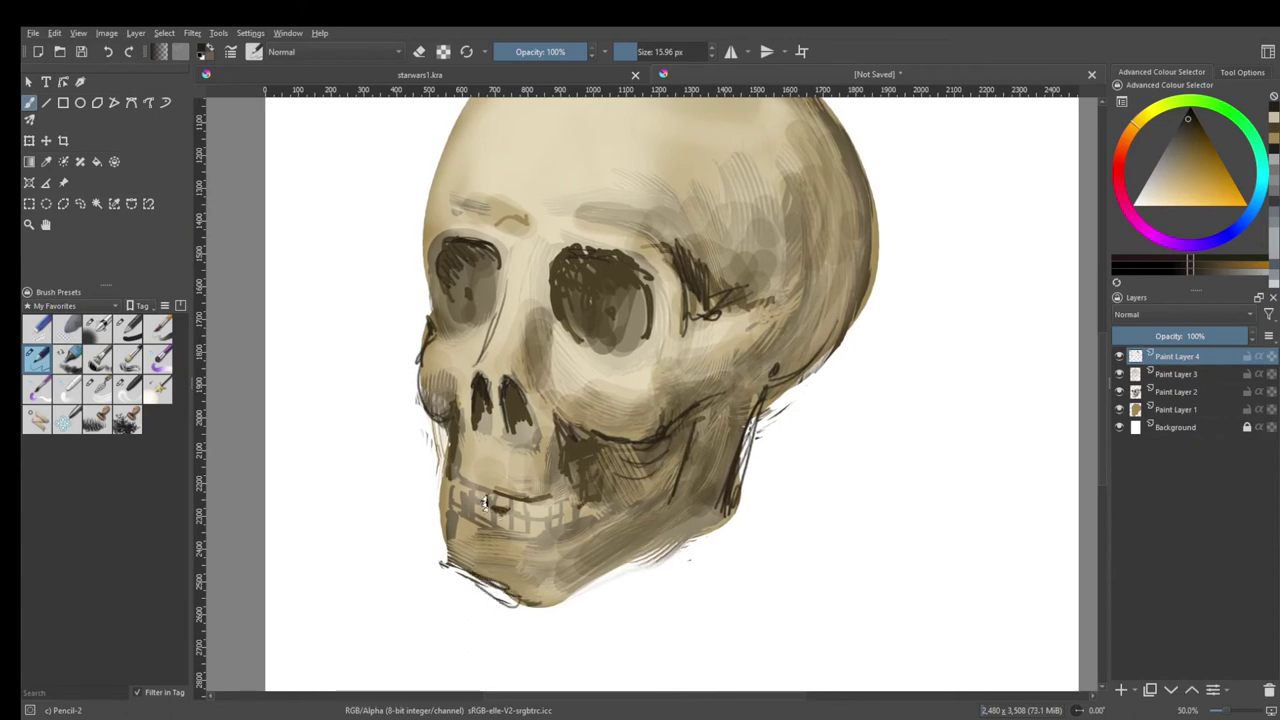
mouse_move(486, 500)
mouse_down()
mouse_move(553, 497)
mouse_move(514, 496)
mouse_up()
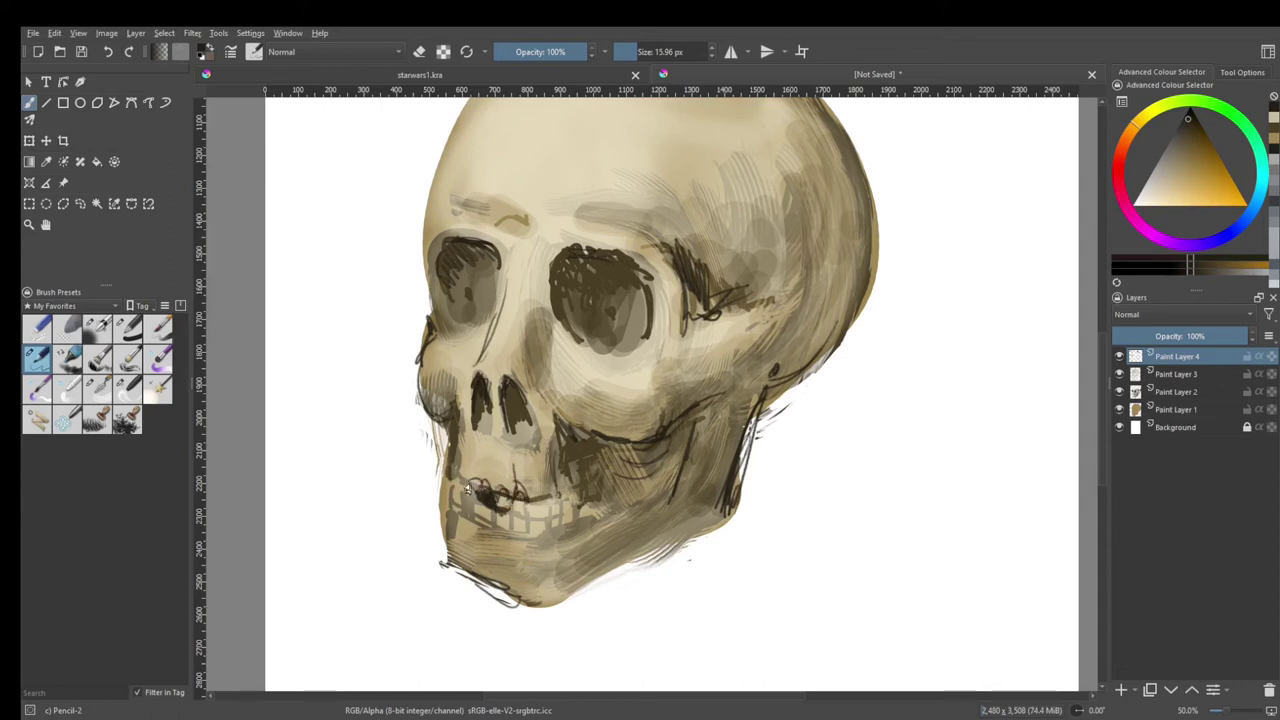
mouse_move(477, 458)
mouse_down()
mouse_move(482, 496)
mouse_move(558, 495)
mouse_up()
drag(559, 424, 556, 490)
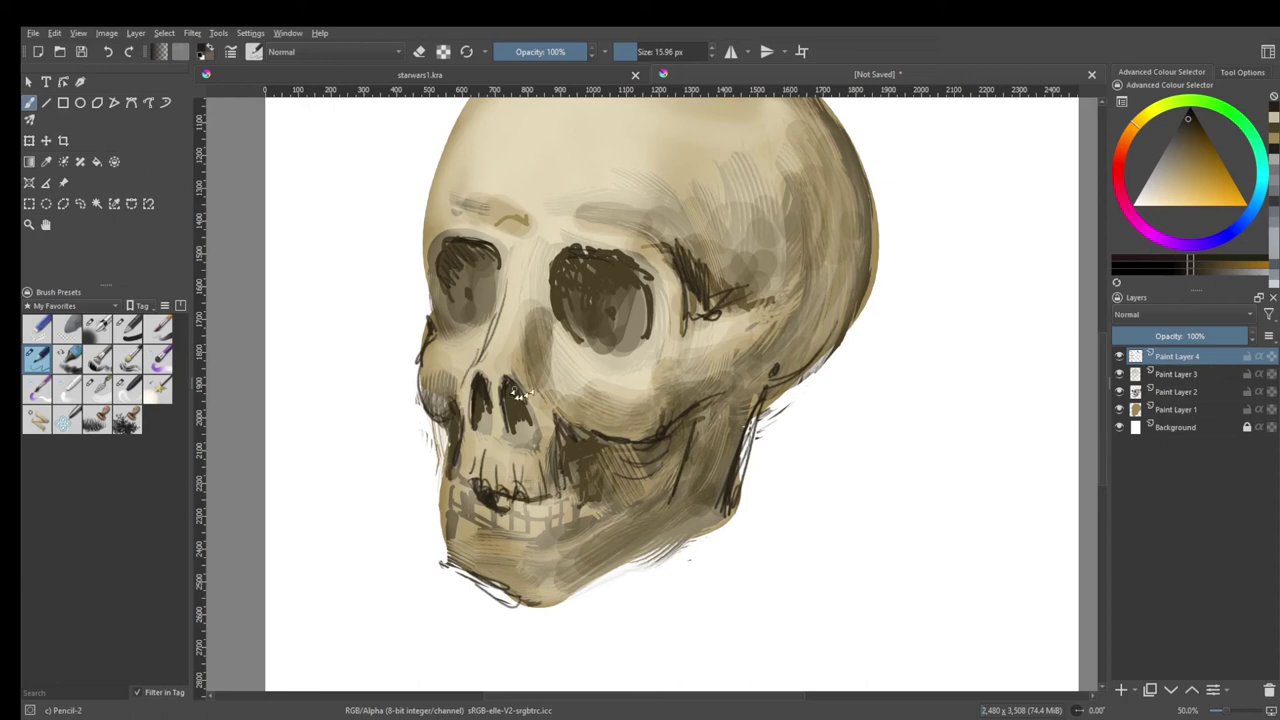
drag(516, 395, 530, 460)
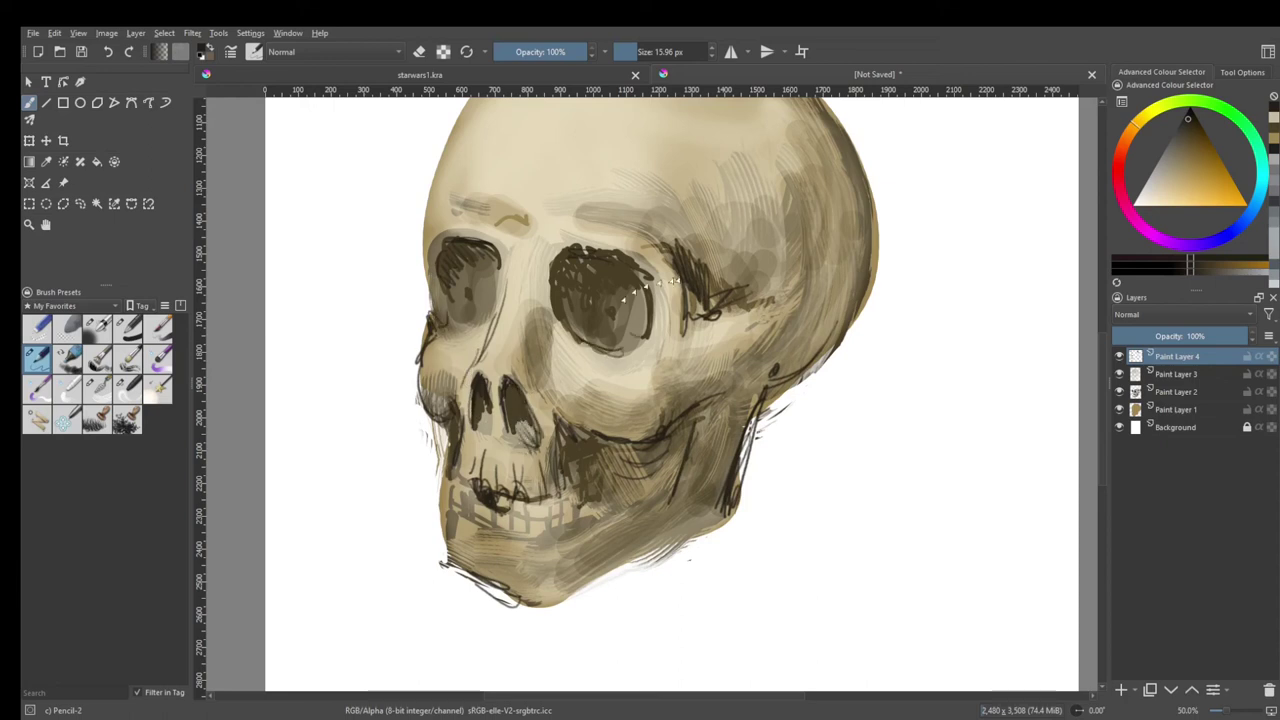
mouse_move(686, 278)
mouse_down()
mouse_move(712, 300)
mouse_move(688, 322)
mouse_up()
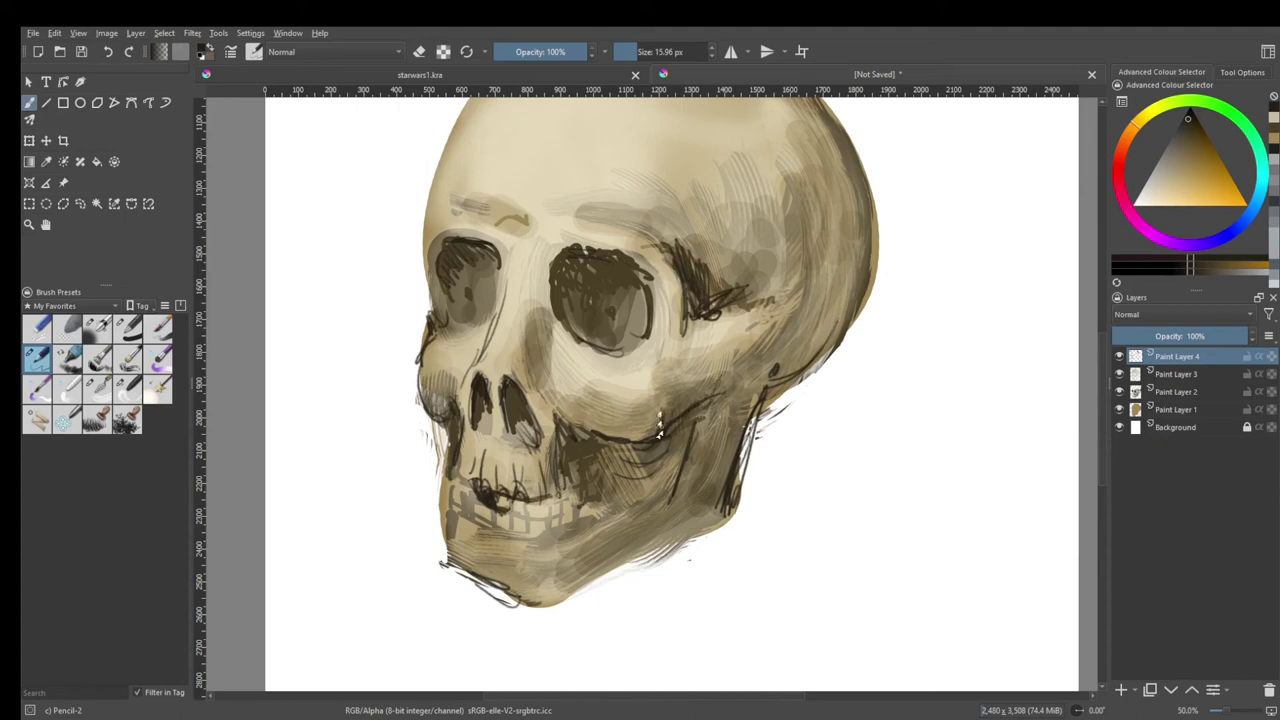
mouse_move(659, 430)
mouse_down()
mouse_move(596, 446)
mouse_move(600, 470)
mouse_move(551, 505)
mouse_up()
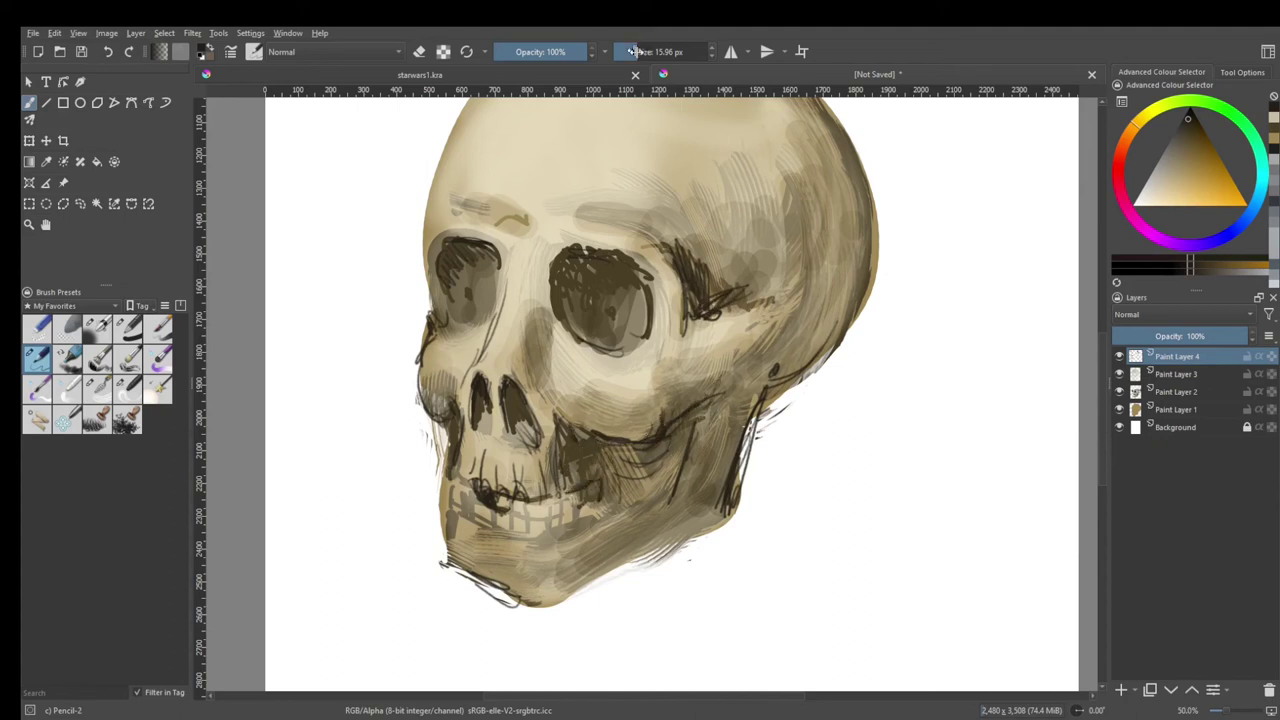
Step: Paint a broad dark jaw shadow, then at about 19 px draw teeth lines and darken the eye socket edge
drag(632, 51, 659, 53)
mouse_move(651, 51)
mouse_down()
mouse_move(662, 51)
mouse_move(645, 51)
mouse_up()
mouse_move(680, 425)
mouse_down()
mouse_move(662, 485)
mouse_move(660, 455)
mouse_move(685, 420)
mouse_move(665, 465)
mouse_move(640, 470)
mouse_move(652, 500)
mouse_move(635, 498)
mouse_up()
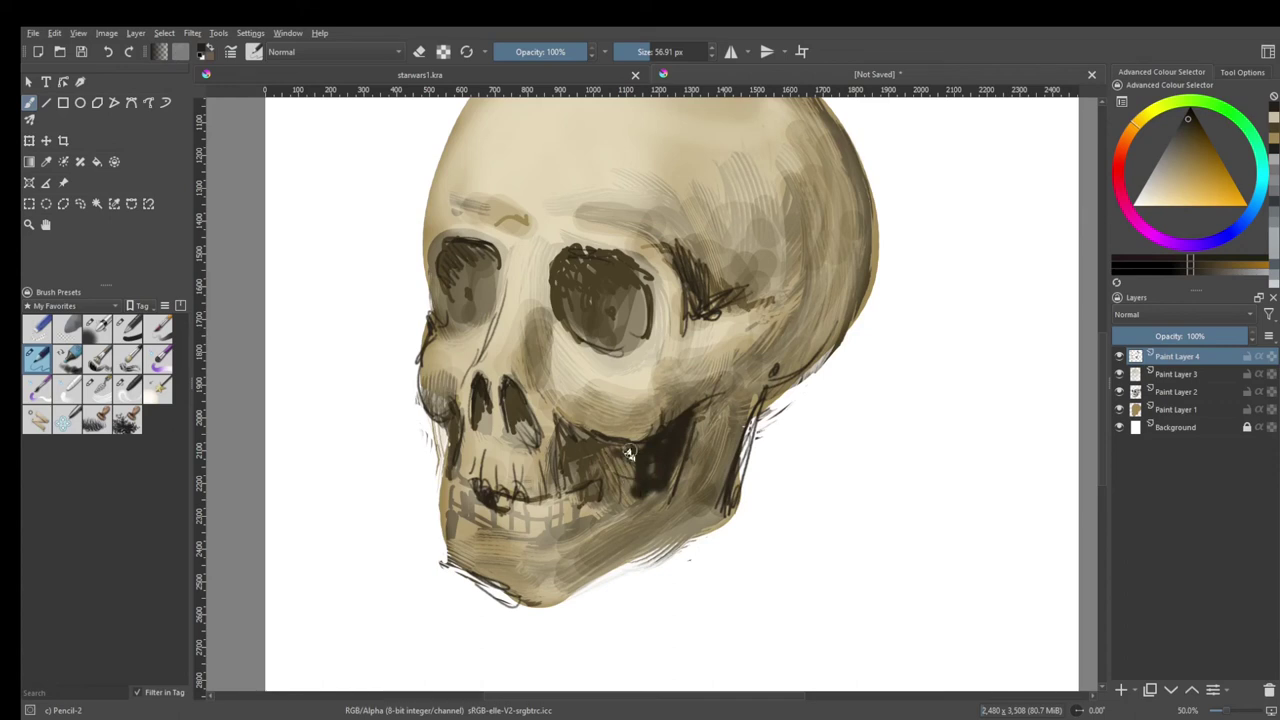
drag(620, 462, 605, 482)
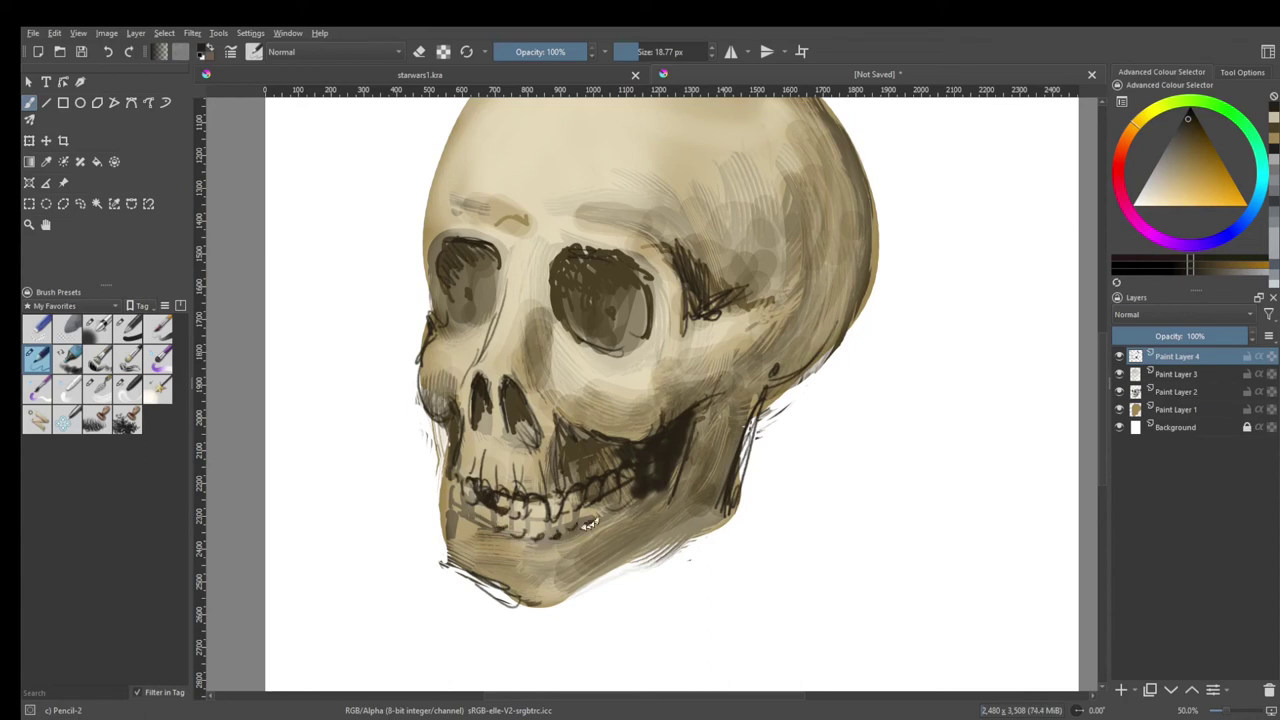
drag(604, 500, 620, 478)
mouse_move(461, 513)
mouse_down()
mouse_move(462, 524)
mouse_move(443, 514)
mouse_up()
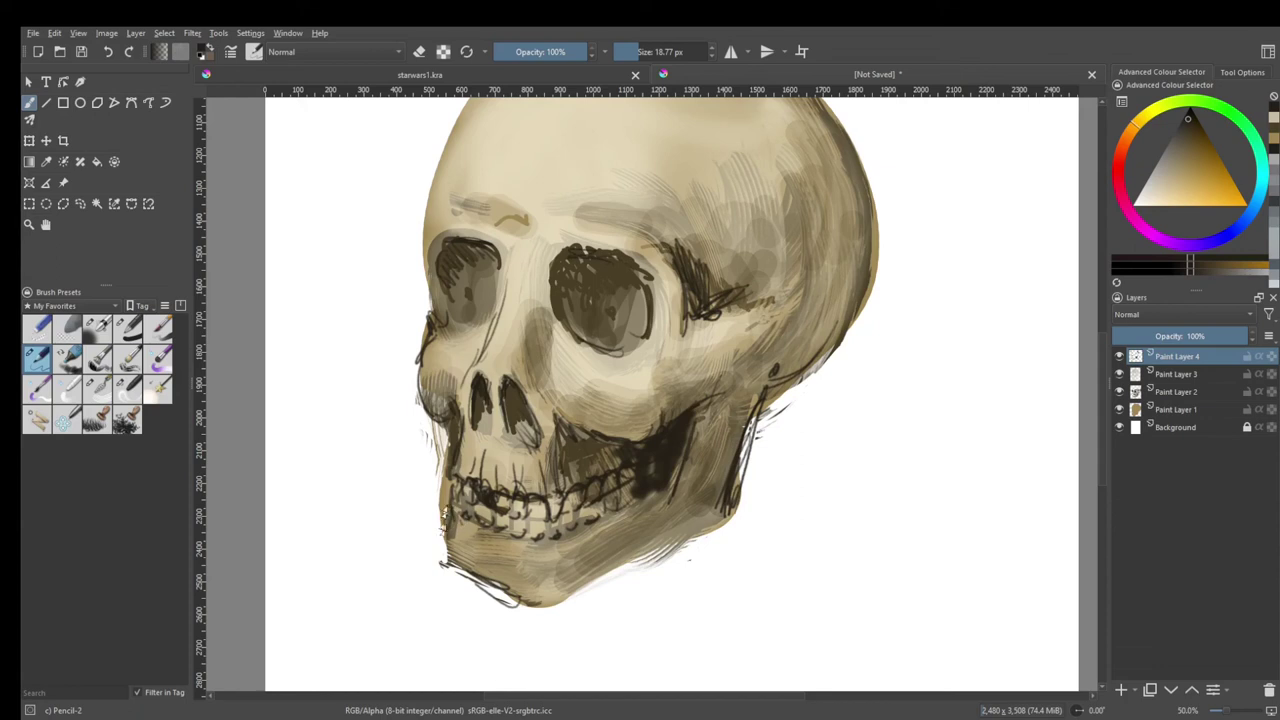
drag(663, 474, 672, 458)
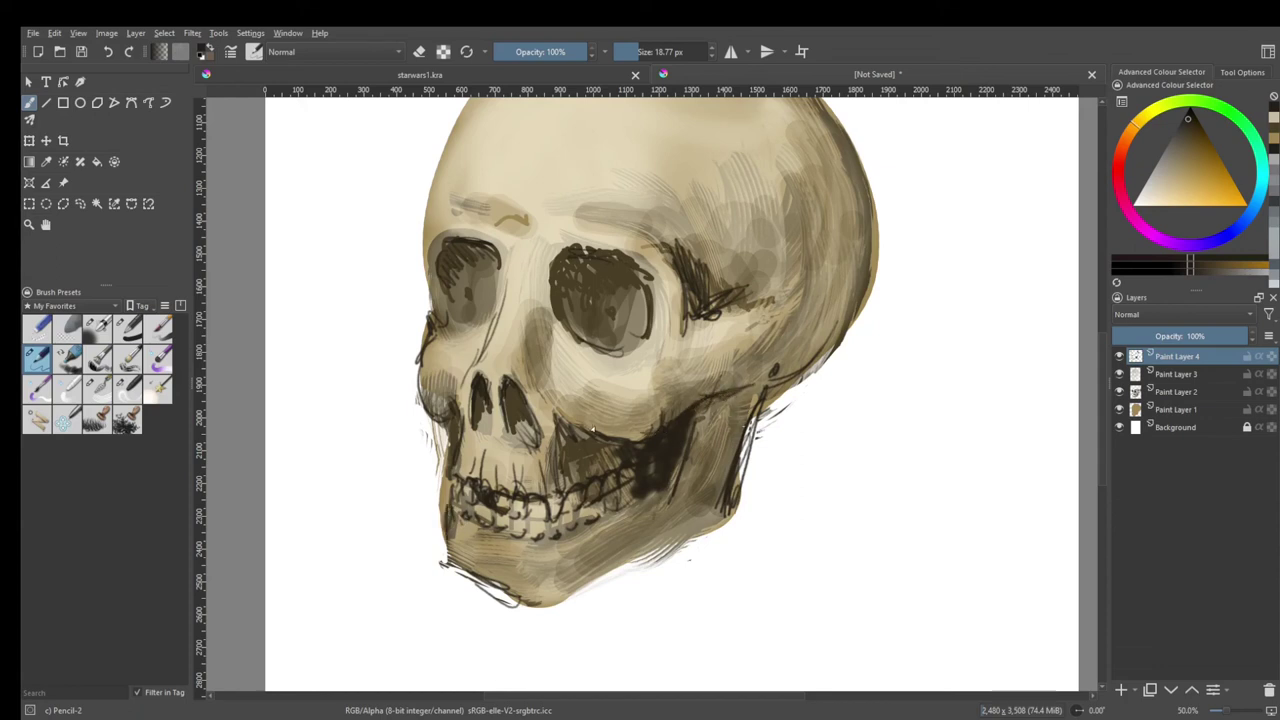
drag(678, 298, 624, 235)
Step: Select Background, switch to Airbrush Soft with a light shade at 67% opacity, and begin the shadow below the jaw
key(minus)
key(minus)
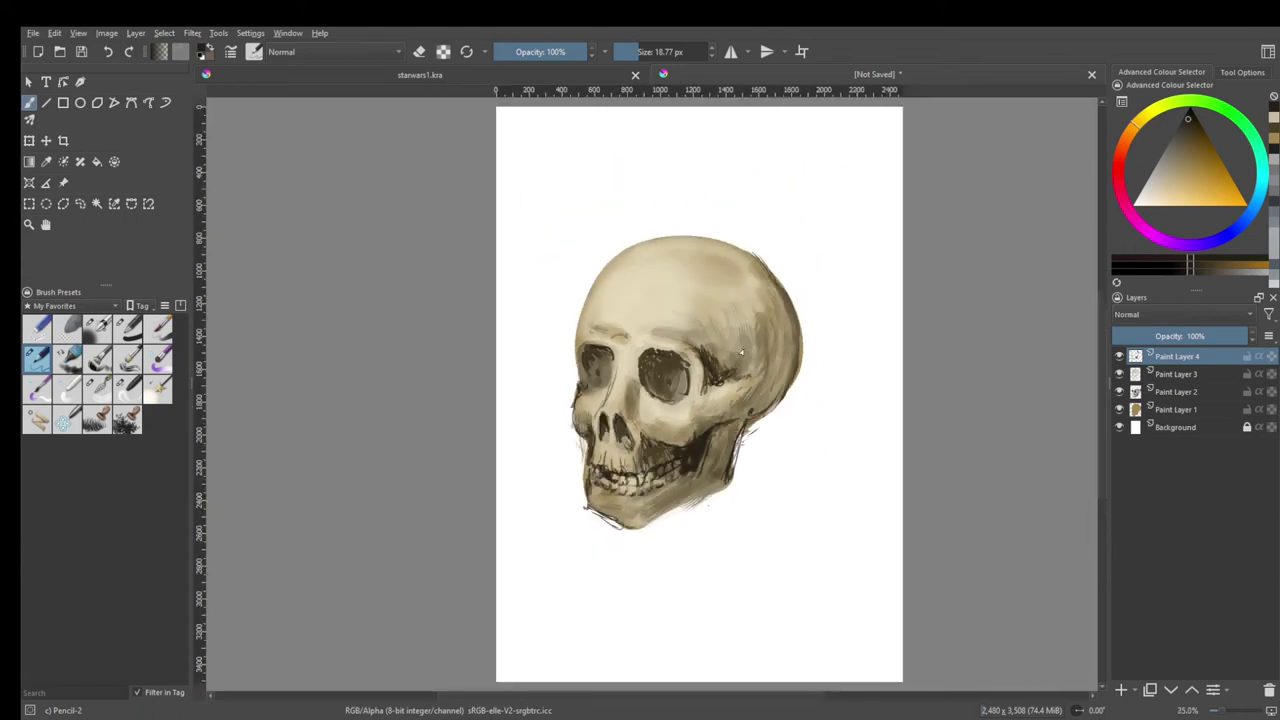
click(1136, 430)
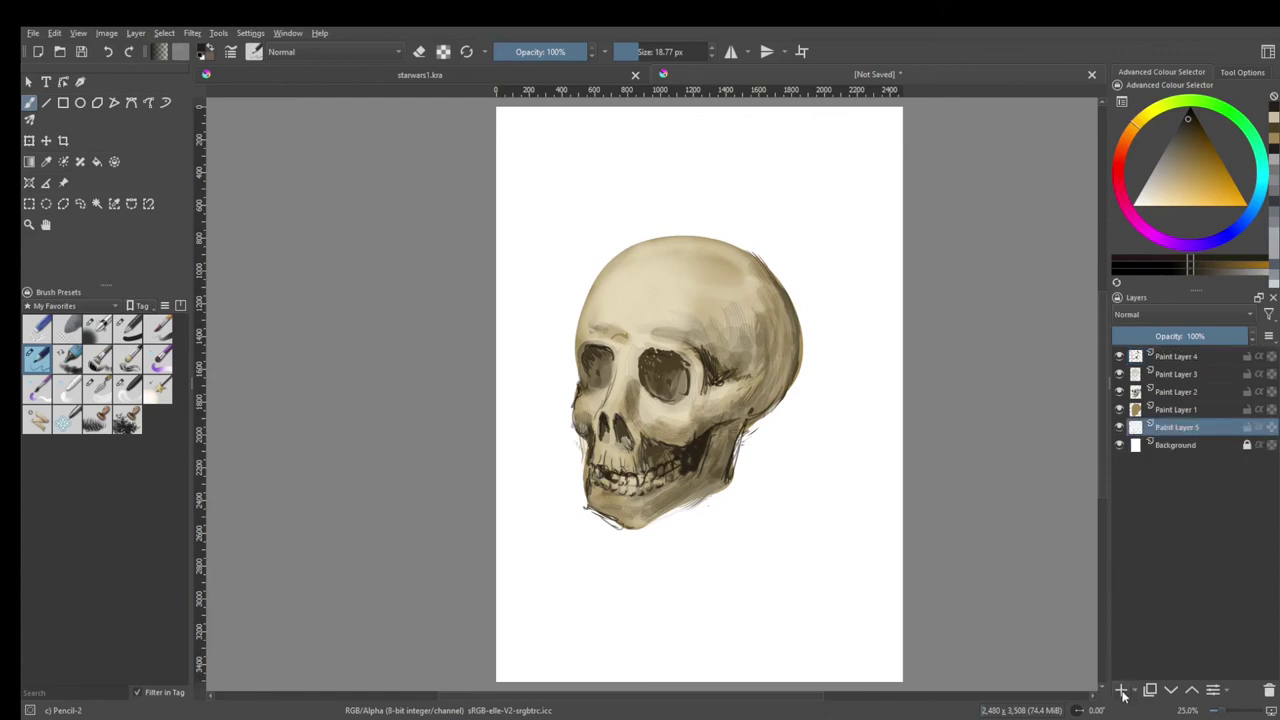
click(106, 341)
click(1162, 165)
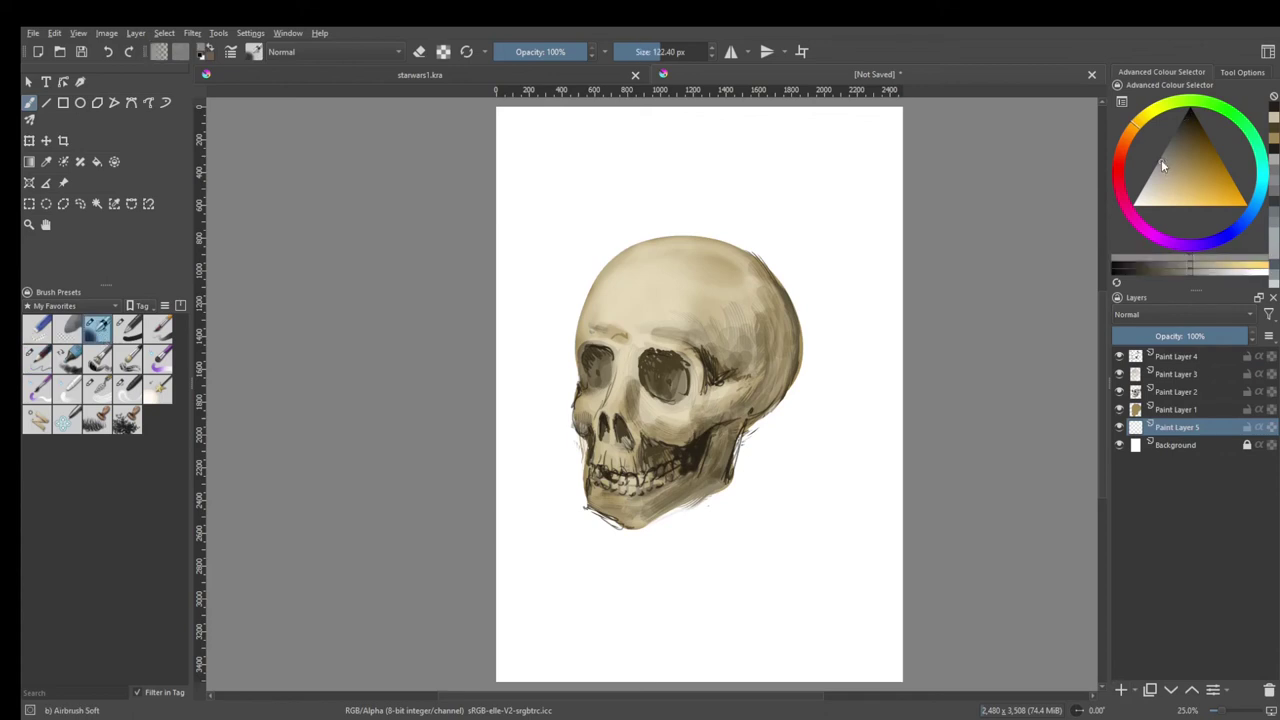
drag(562, 52, 536, 53)
mouse_move(760, 482)
mouse_down()
mouse_move(771, 486)
mouse_move(749, 503)
mouse_move(795, 493)
mouse_move(840, 505)
mouse_move(771, 466)
mouse_move(760, 500)
mouse_move(606, 524)
mouse_move(848, 479)
mouse_move(829, 497)
mouse_move(753, 470)
mouse_move(827, 509)
mouse_up()
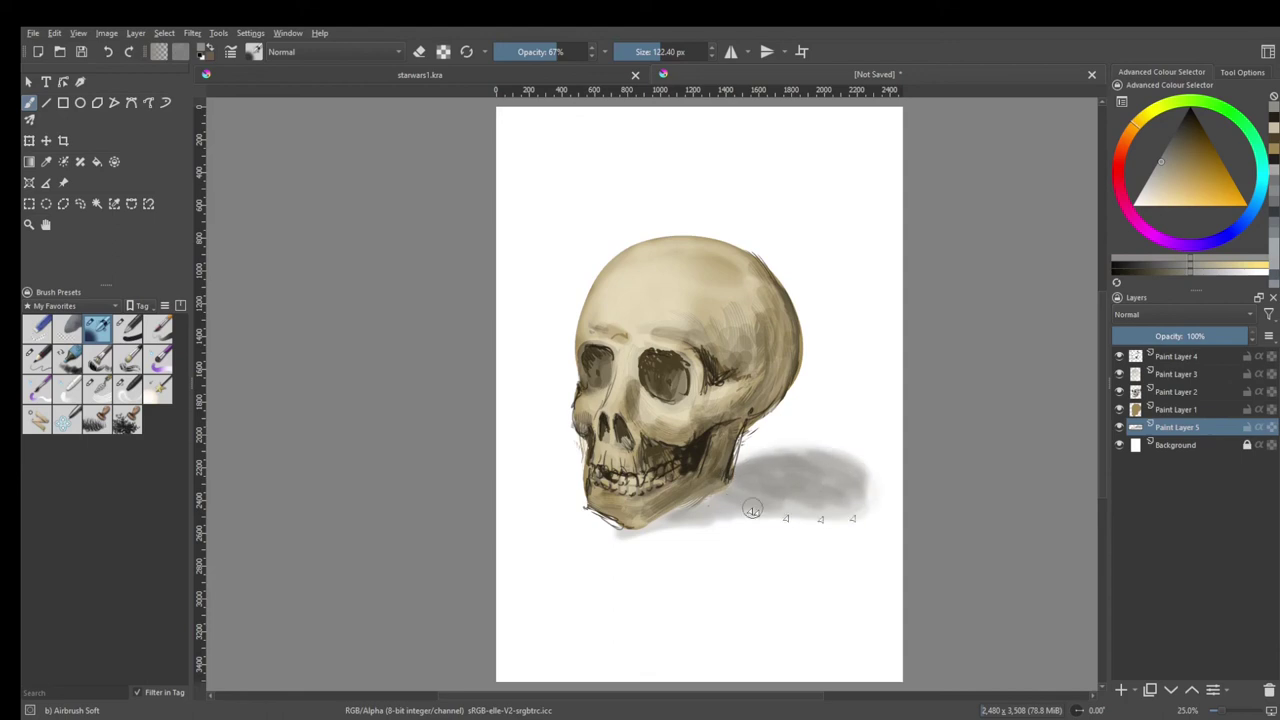
Step: Build up the shadow beneath the jaw at 42% opacity, then darken it at 97%
click(534, 51)
mouse_move(810, 445)
mouse_down()
mouse_move(628, 516)
mouse_move(745, 455)
mouse_move(871, 477)
mouse_up()
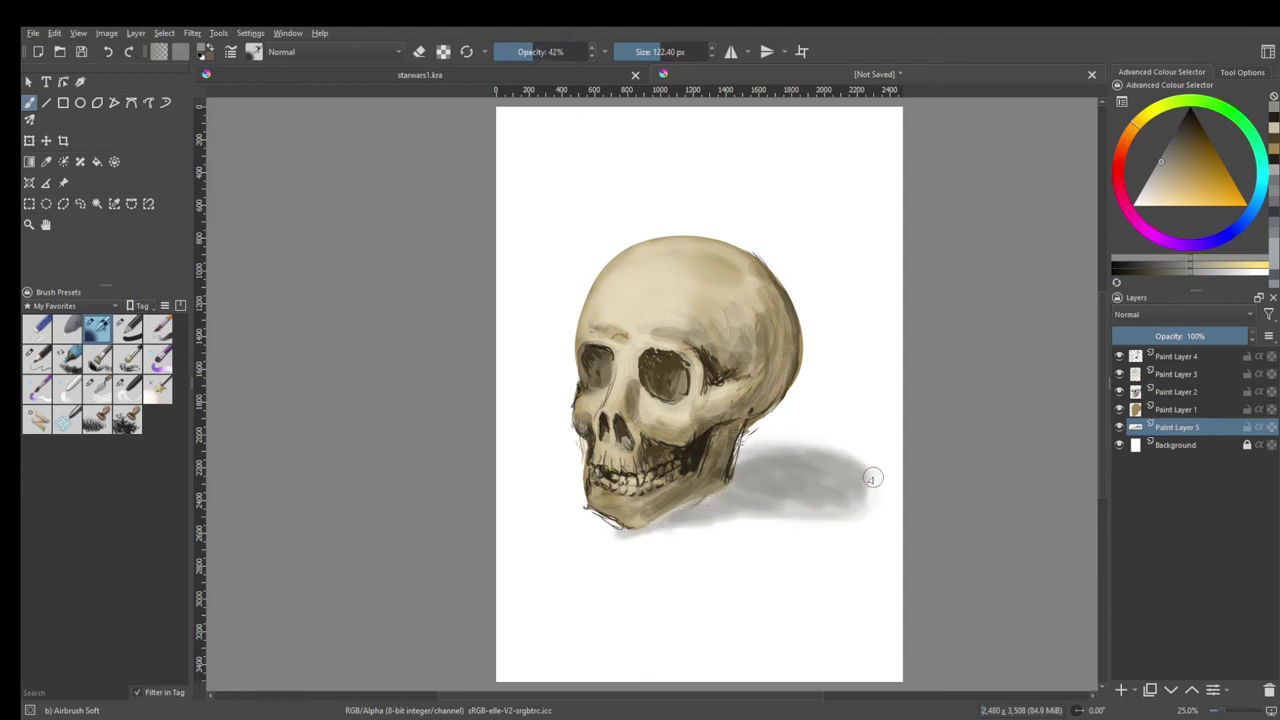
mouse_move(752, 517)
mouse_down()
mouse_move(777, 528)
mouse_move(709, 520)
mouse_move(820, 517)
mouse_move(747, 451)
mouse_move(760, 470)
mouse_move(686, 514)
mouse_move(648, 514)
mouse_up()
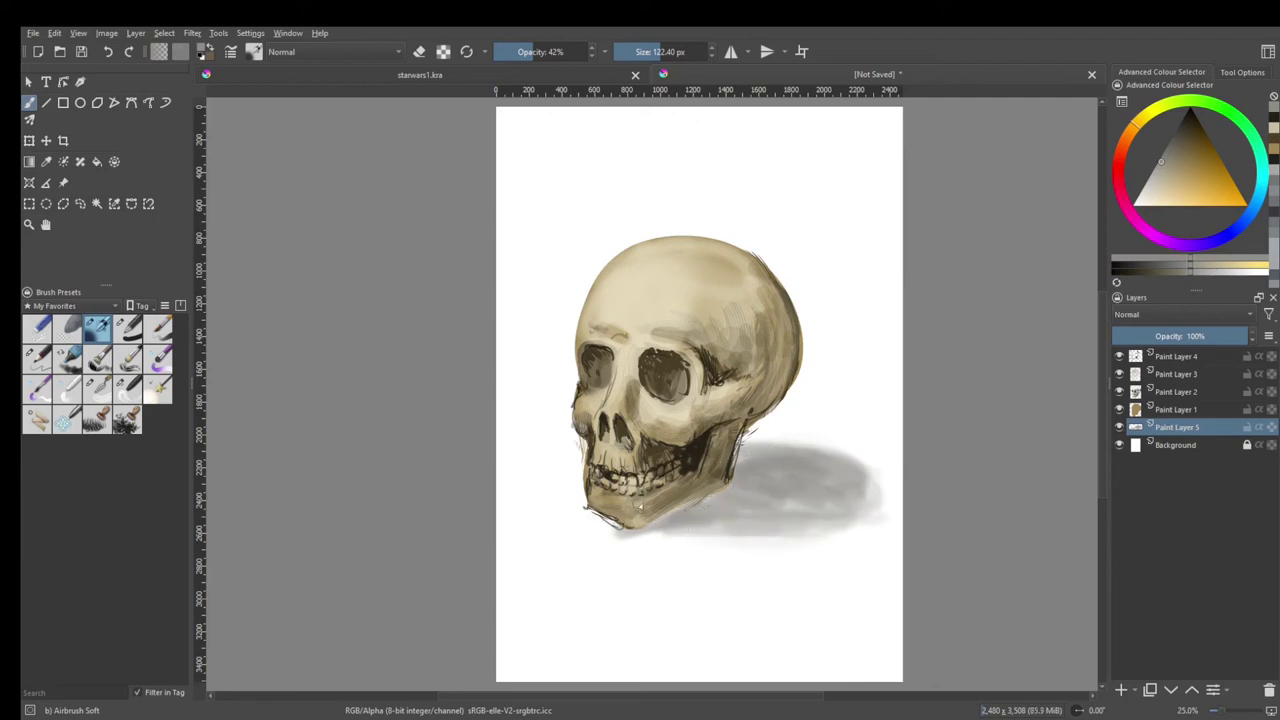
mouse_move(498, 58)
mouse_down()
mouse_move(569, 86)
mouse_move(580, 111)
mouse_up()
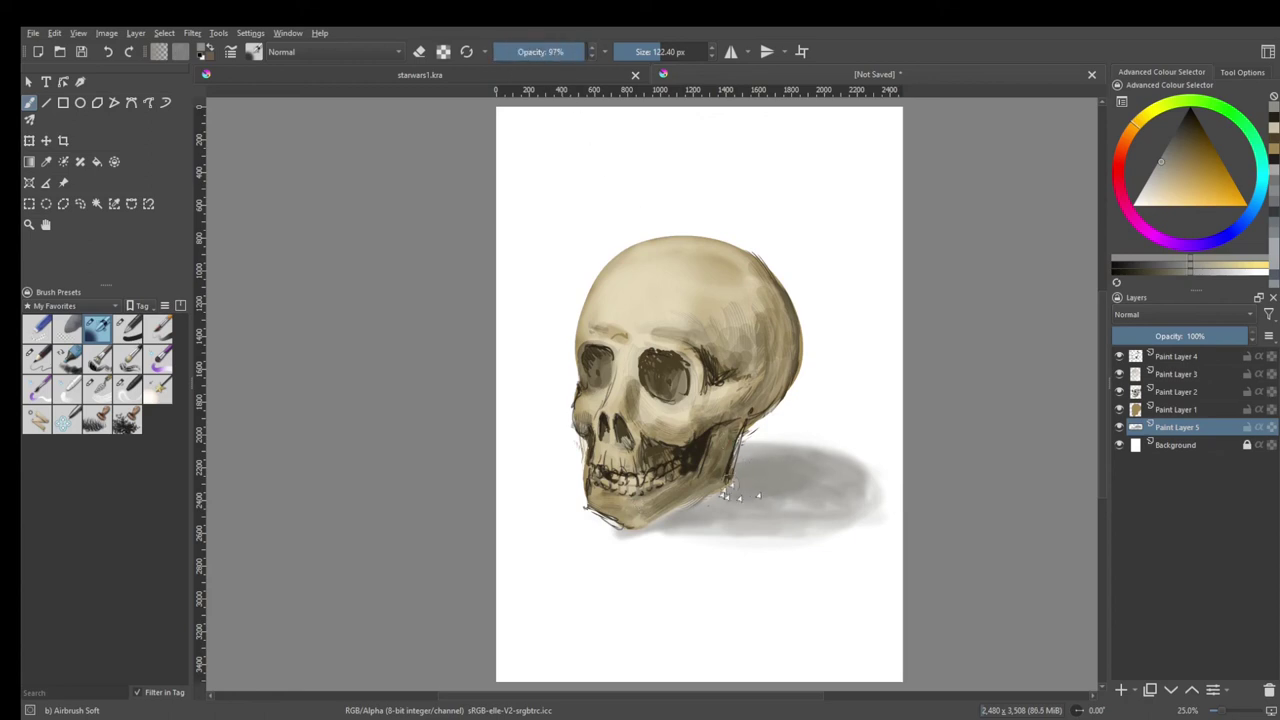
mouse_move(768, 494)
mouse_down()
mouse_move(777, 503)
mouse_move(660, 512)
mouse_up()
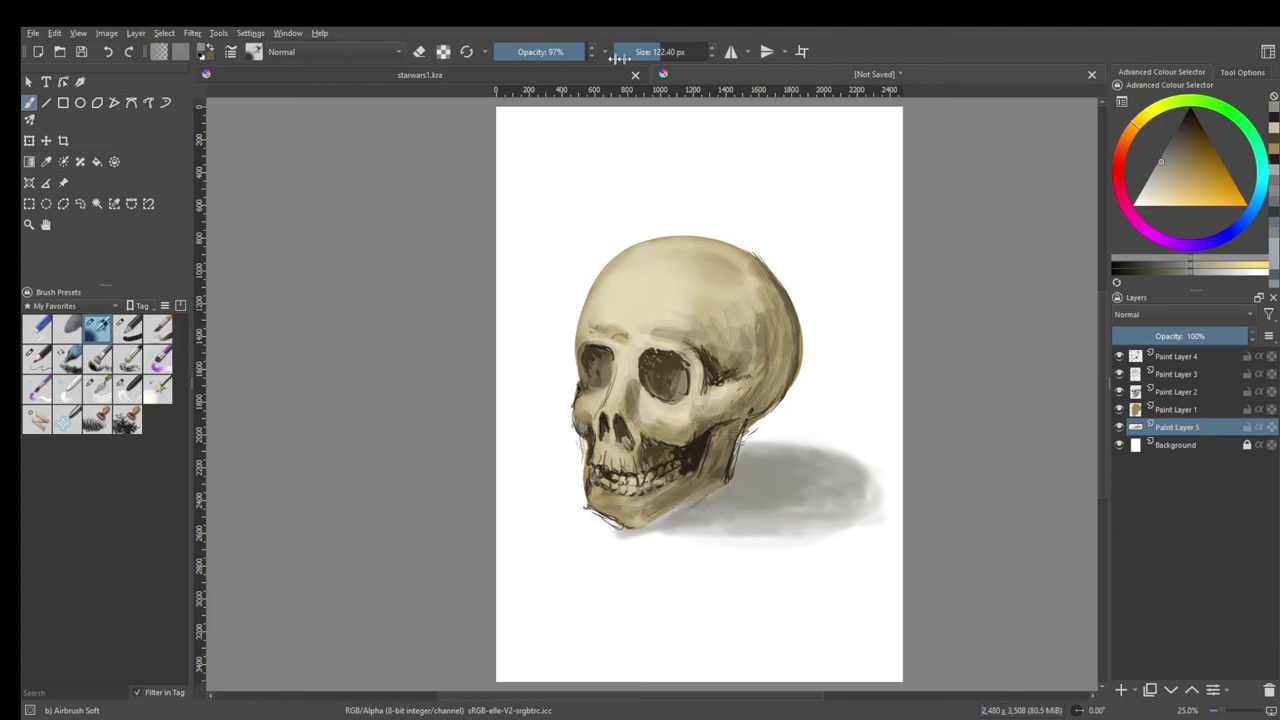
Step: Add a darker 43 px contact shadow under the jaw, then soften it with broad 66%-opacity strokes
key(bracketleft)
key(bracketleft)
key(bracketleft)
ctrl+click(757, 500)
drag(757, 500, 668, 518)
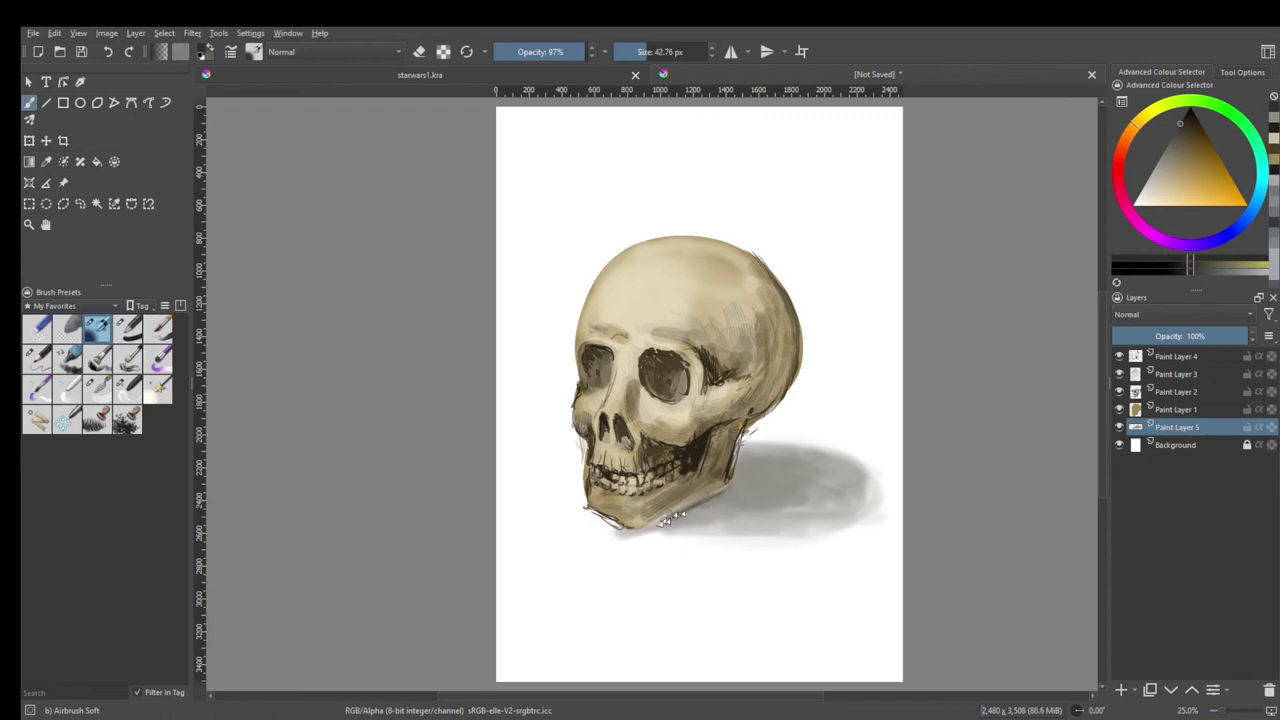
key(bracketright)
key(bracketright)
key(bracketright)
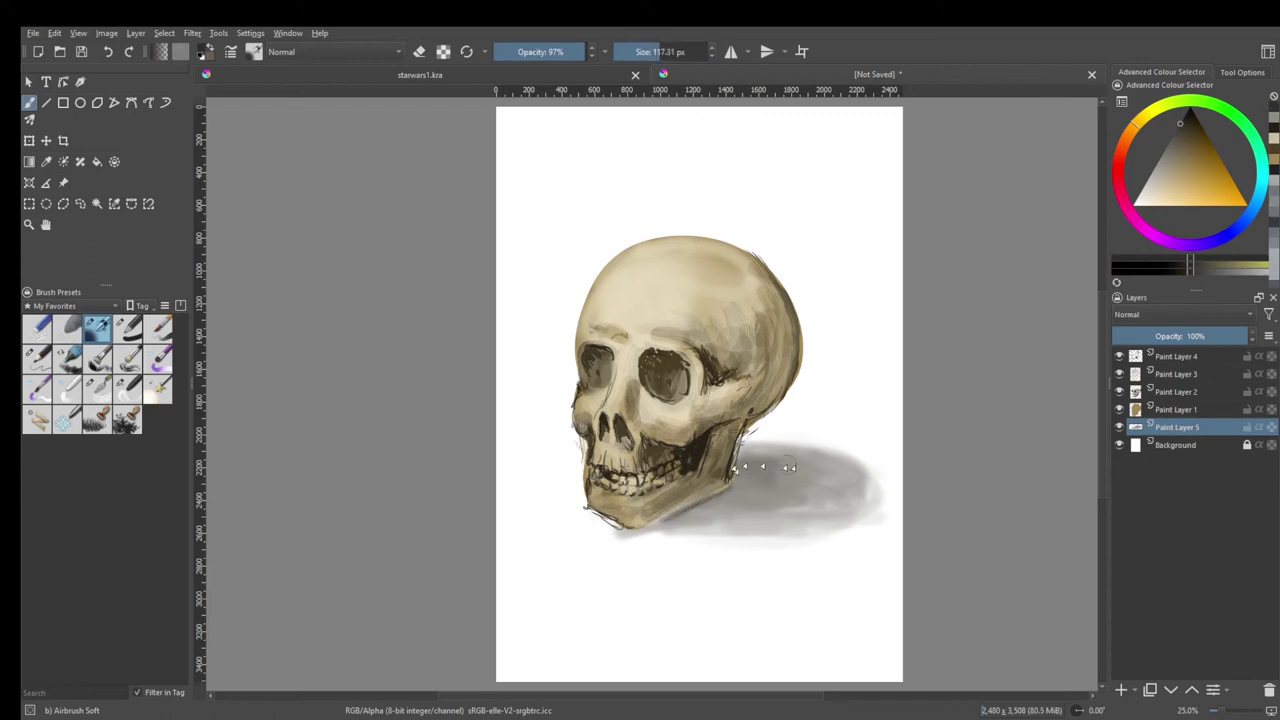
drag(705, 503, 766, 480)
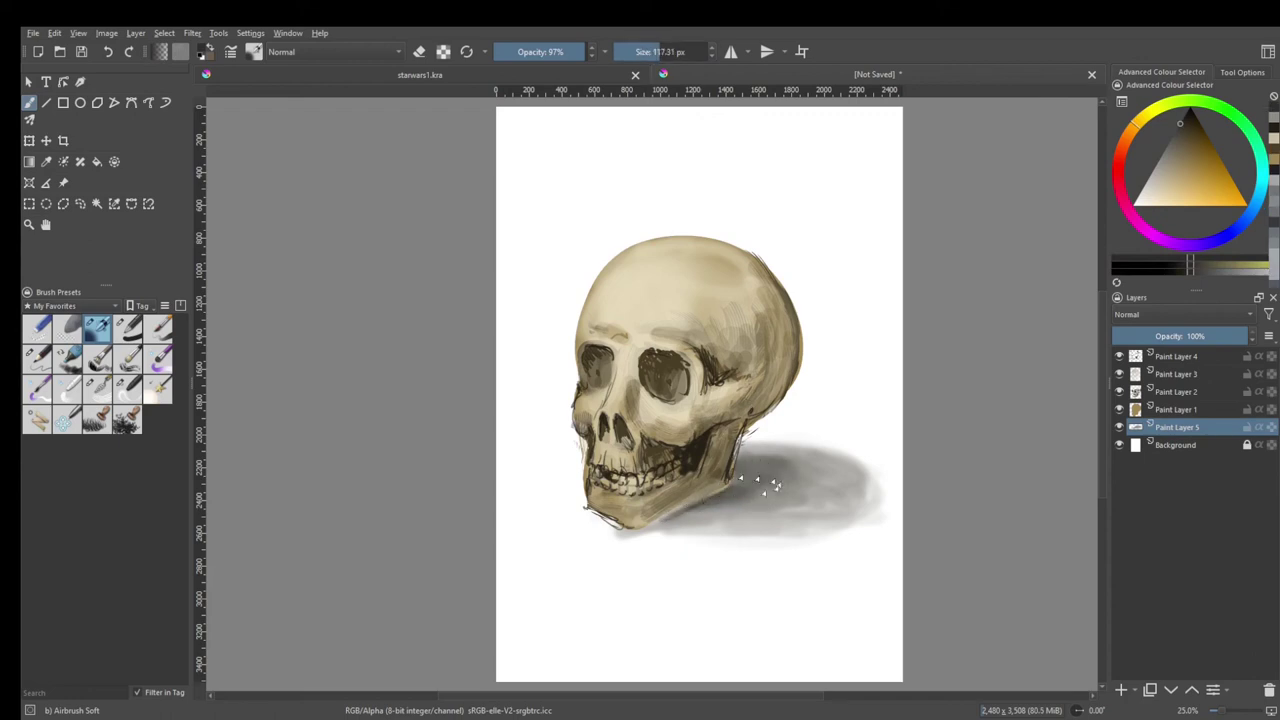
drag(568, 48, 556, 51)
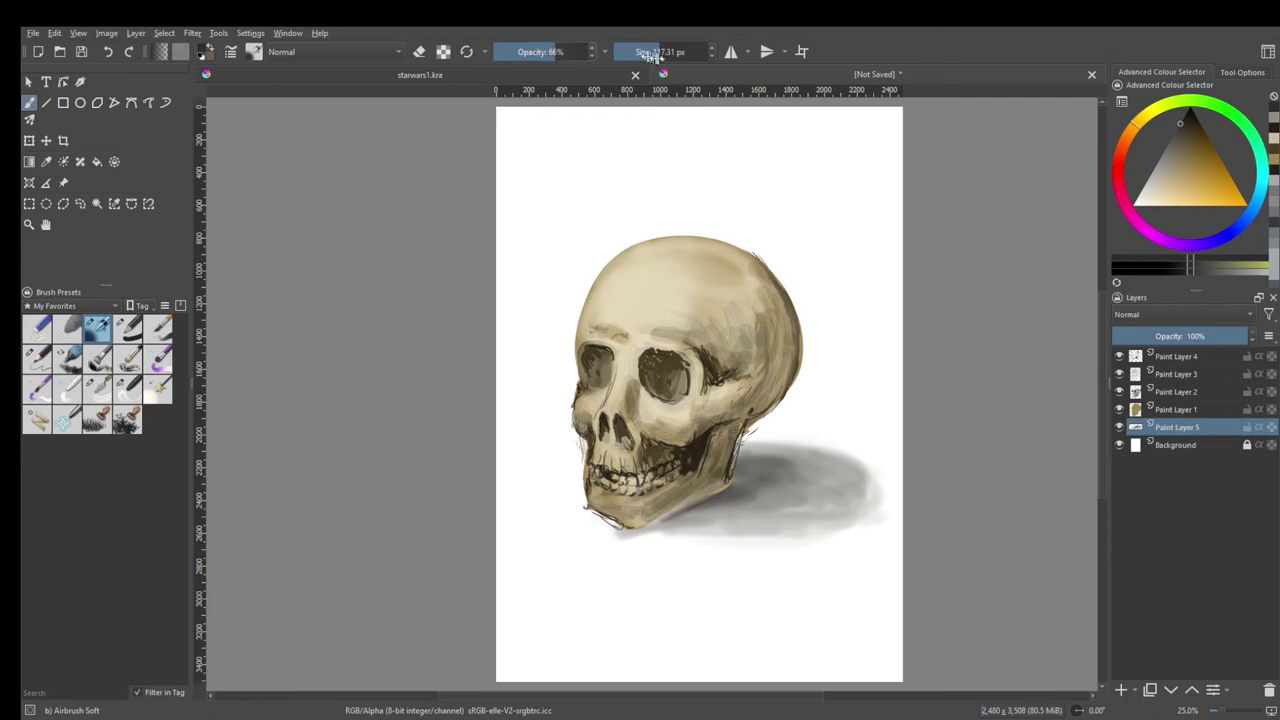
drag(650, 51, 690, 51)
mouse_move(850, 460)
mouse_down()
mouse_move(741, 502)
mouse_move(590, 514)
mouse_up()
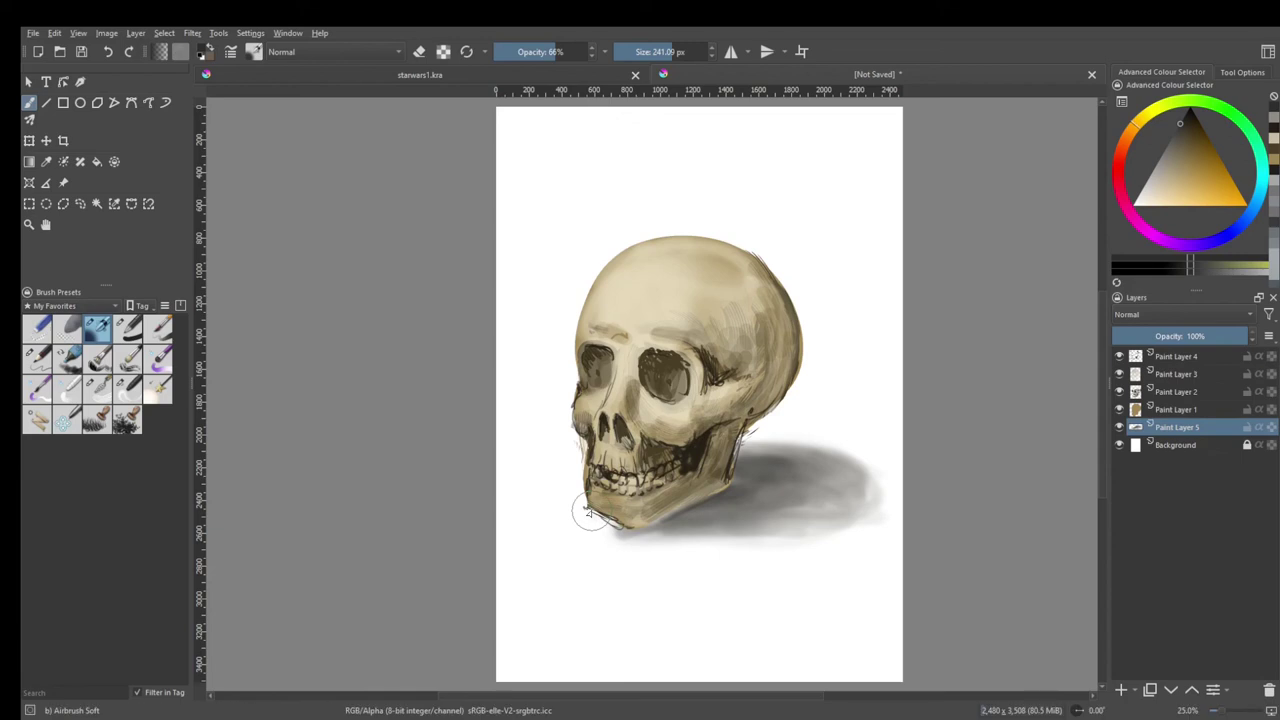
Step: Handwrite the artist's name below the cast shadow using Basic-1 at 100% opacity and about 17 px
click(125, 336)
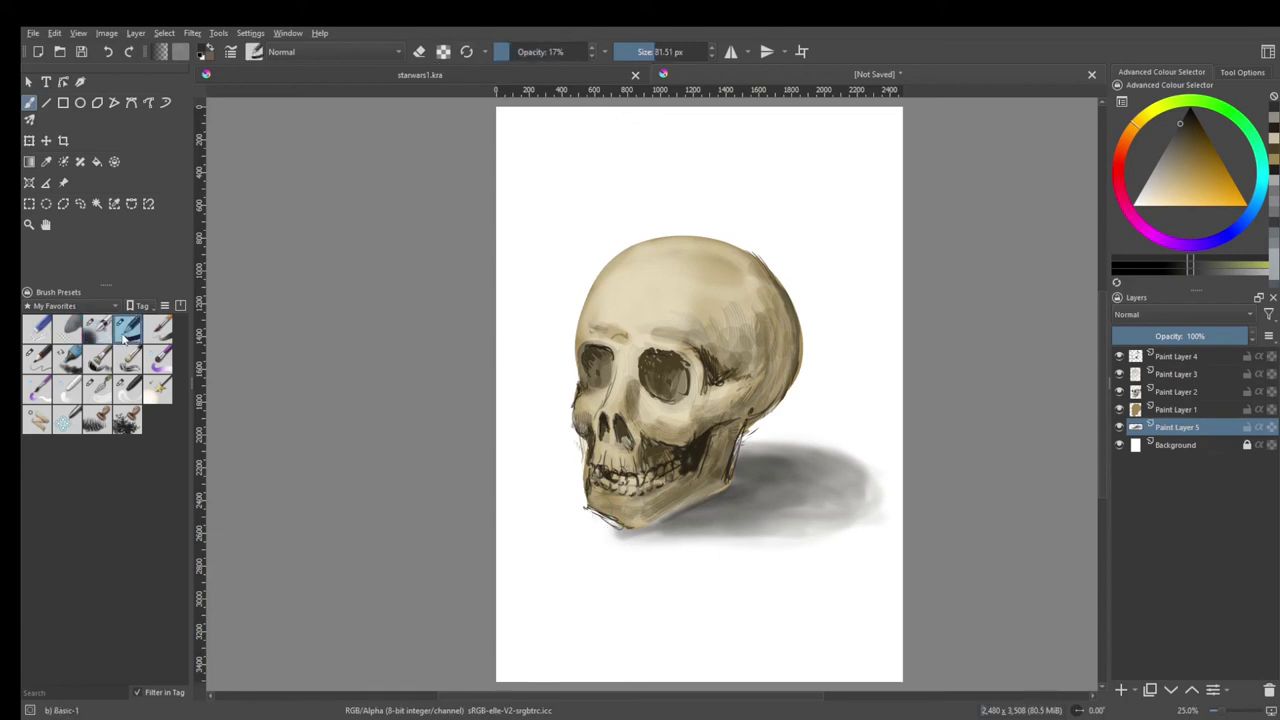
drag(510, 51, 590, 51)
click(625, 51)
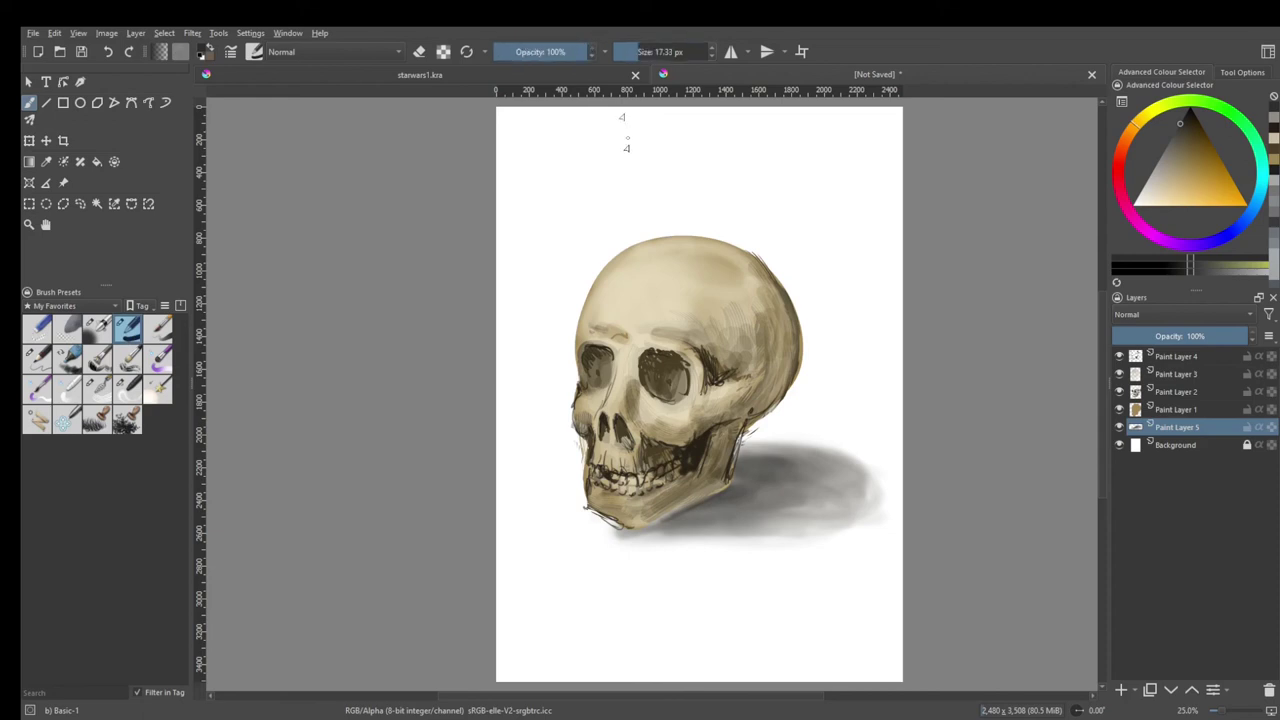
mouse_move(722, 552)
mouse_down()
mouse_move(722, 580)
mouse_move(746, 548)
mouse_move(722, 572)
mouse_move(780, 615)
mouse_up()
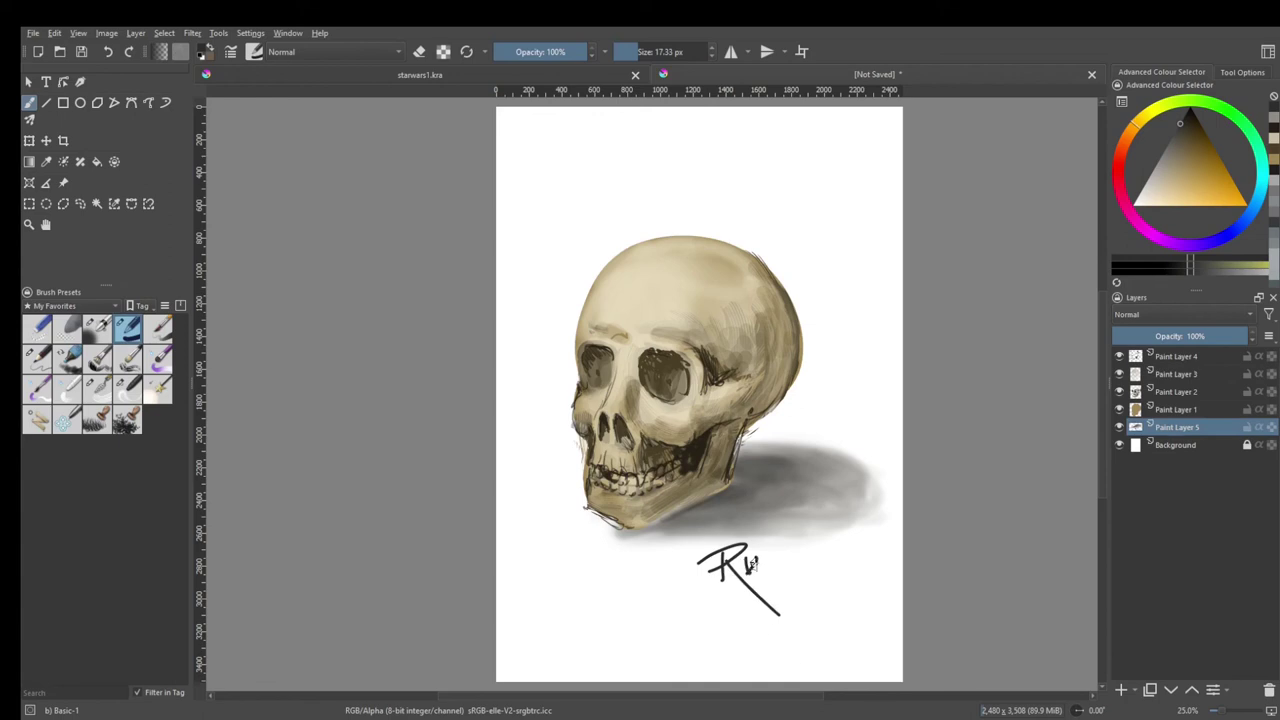
mouse_move(770, 550)
mouse_down()
mouse_move(852, 580)
mouse_move(873, 527)
mouse_move(860, 584)
mouse_up()
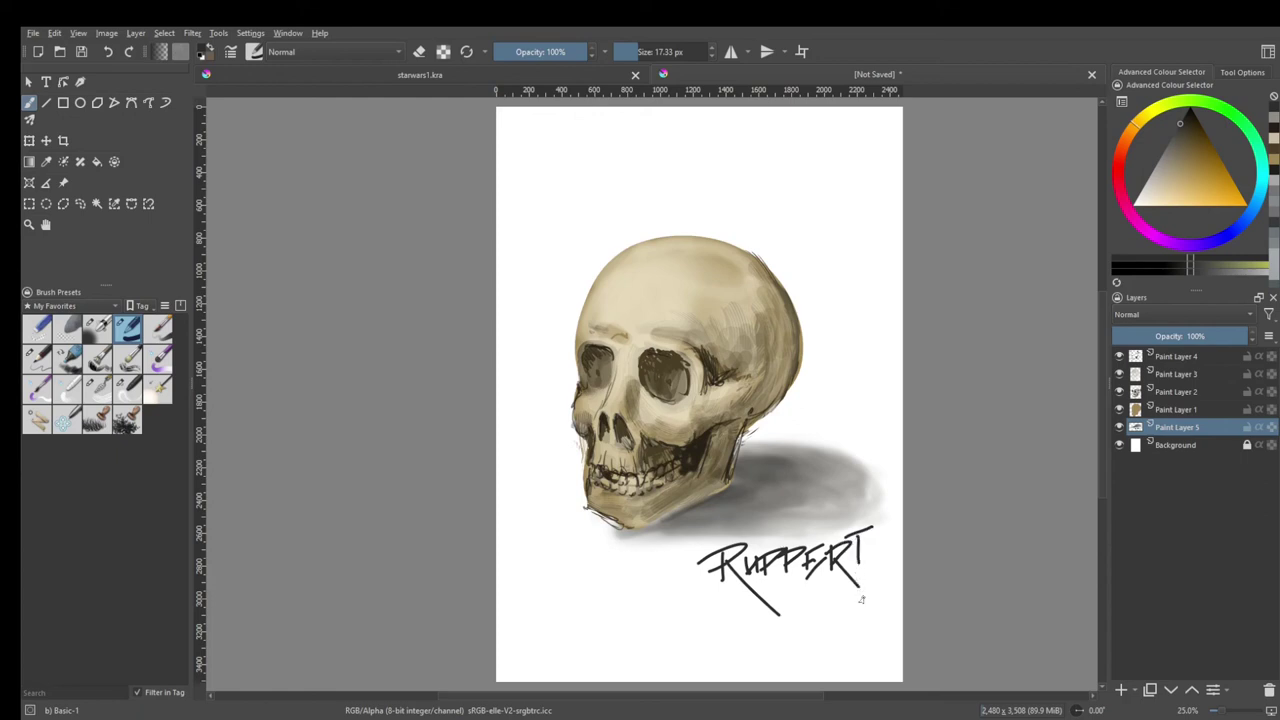